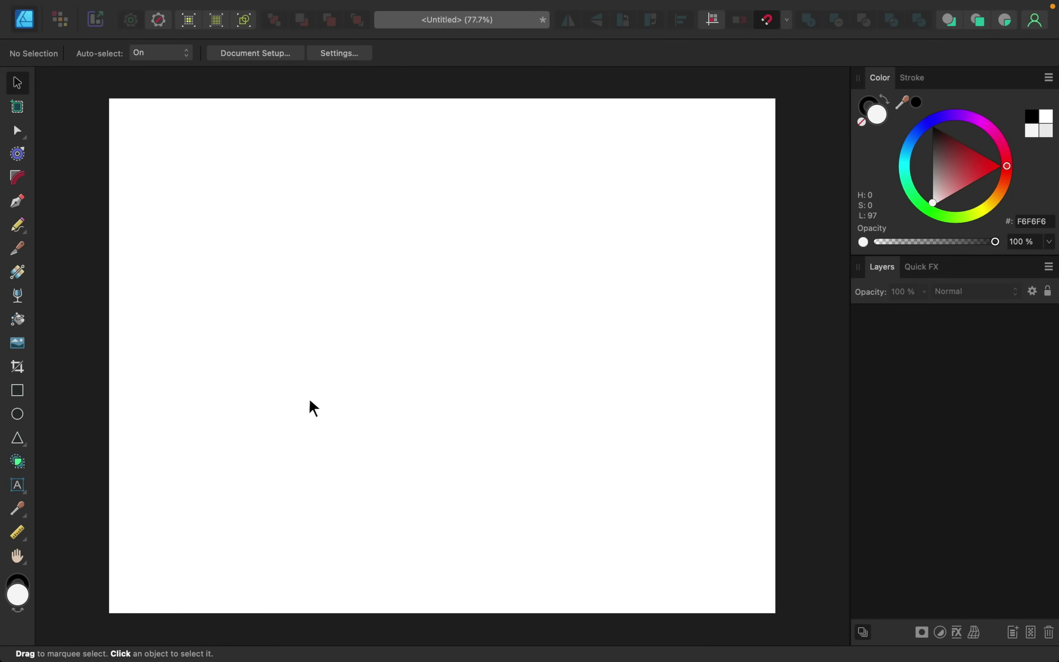
# - Draw a square with the Rectangle tool and centre it on the page
pyautogui.click(18, 391)
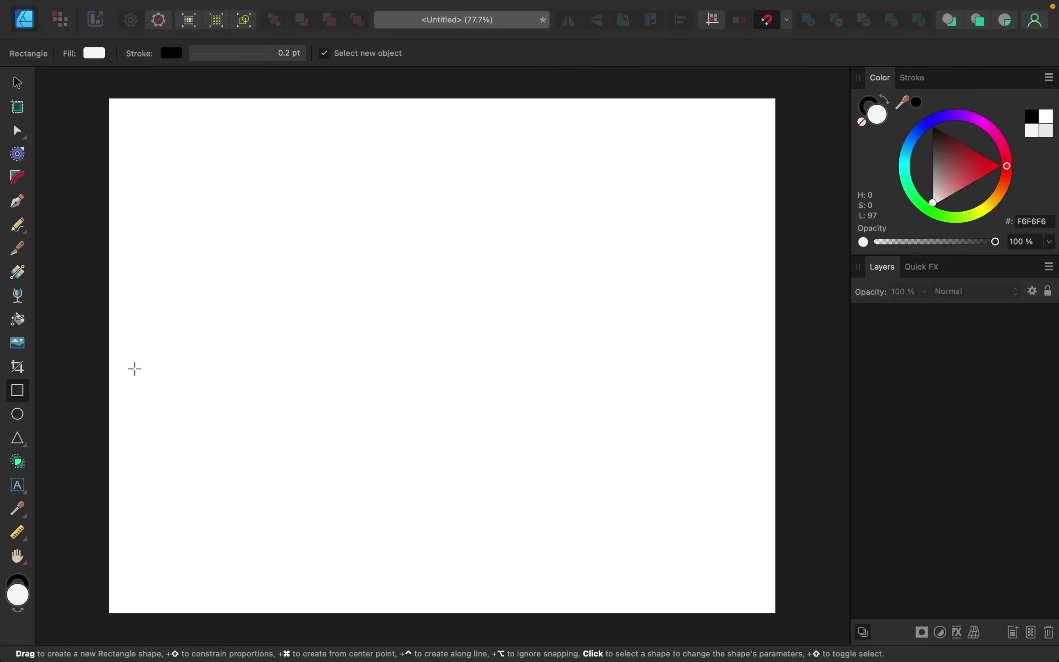
pyautogui.moveTo(346, 229); pyautogui.dragTo(612, 502)
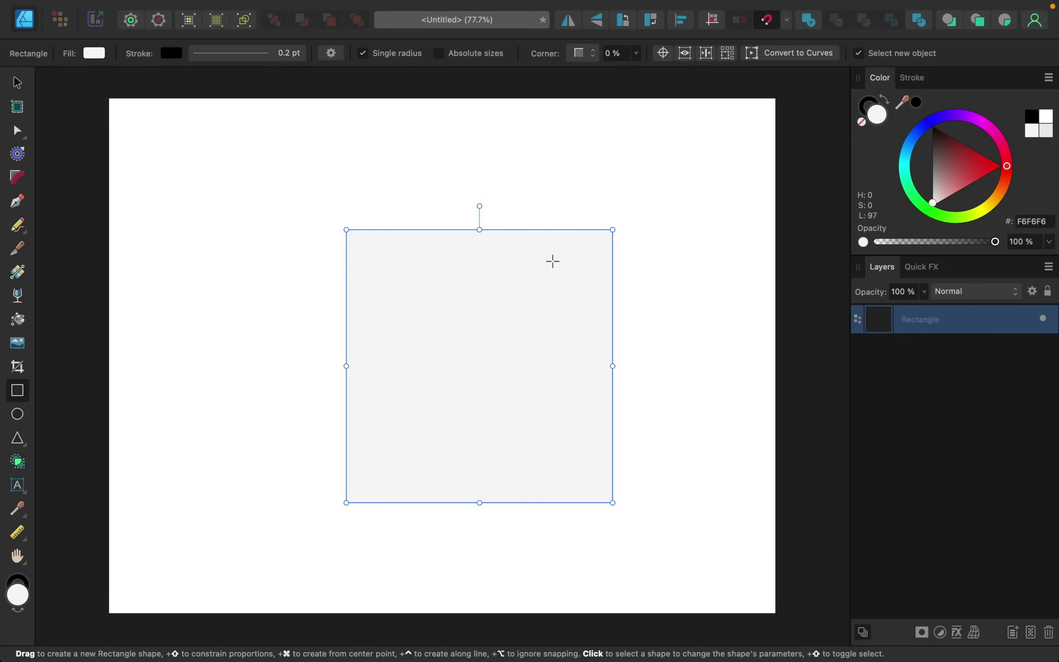
pyautogui.moveTo(547, 229); pyautogui.dragTo(506, 220)
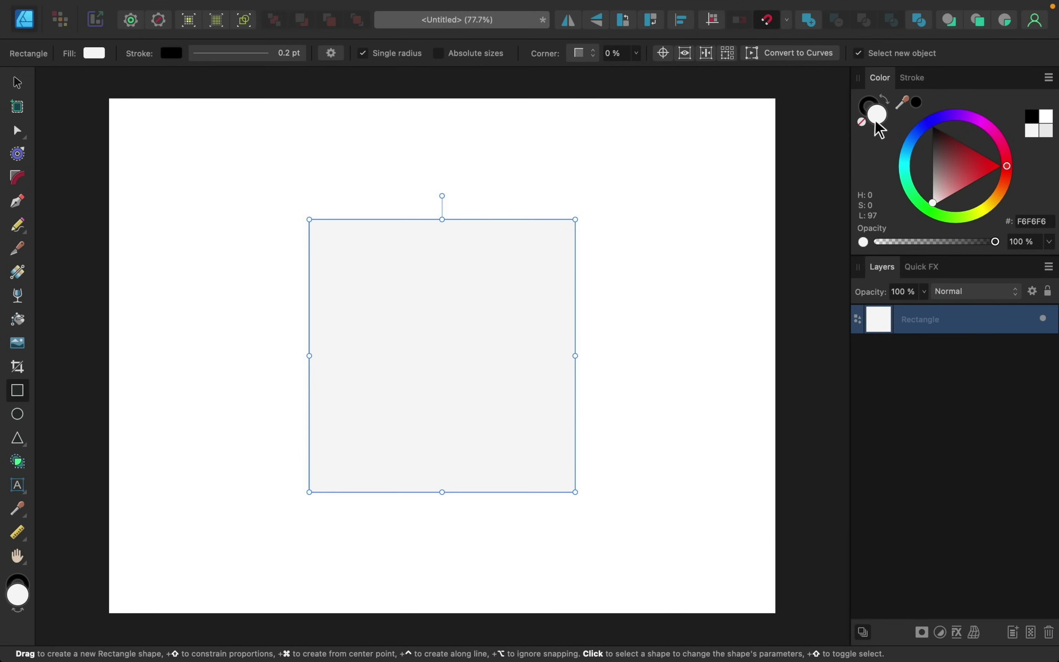
# - Give the square no fill and a 4 pt black stroke
pyautogui.click(861, 122)
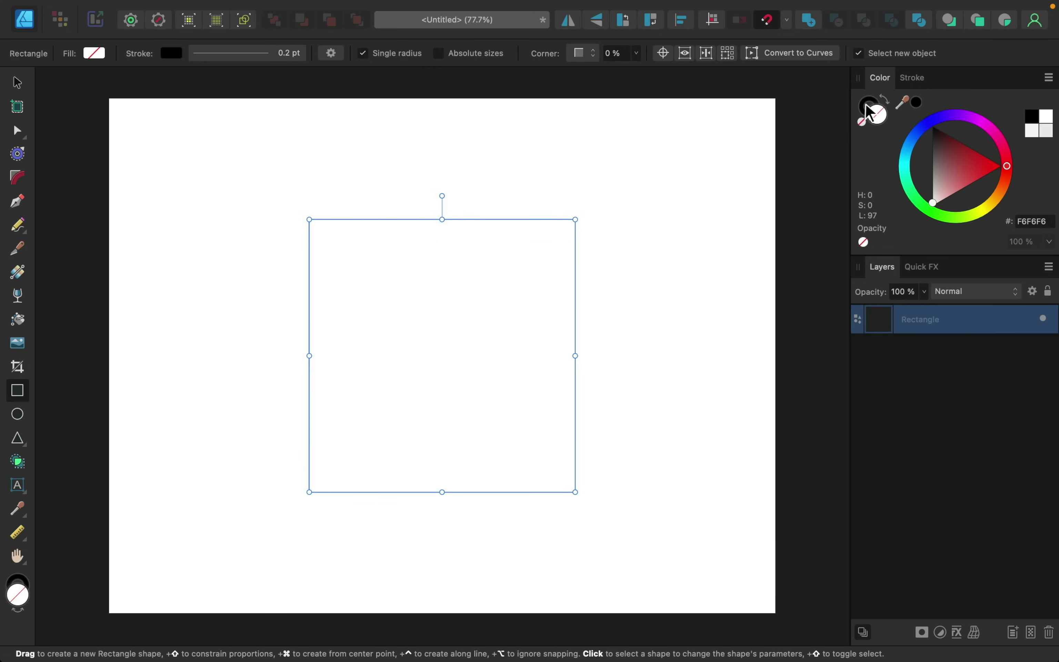
pyautogui.click(919, 79)
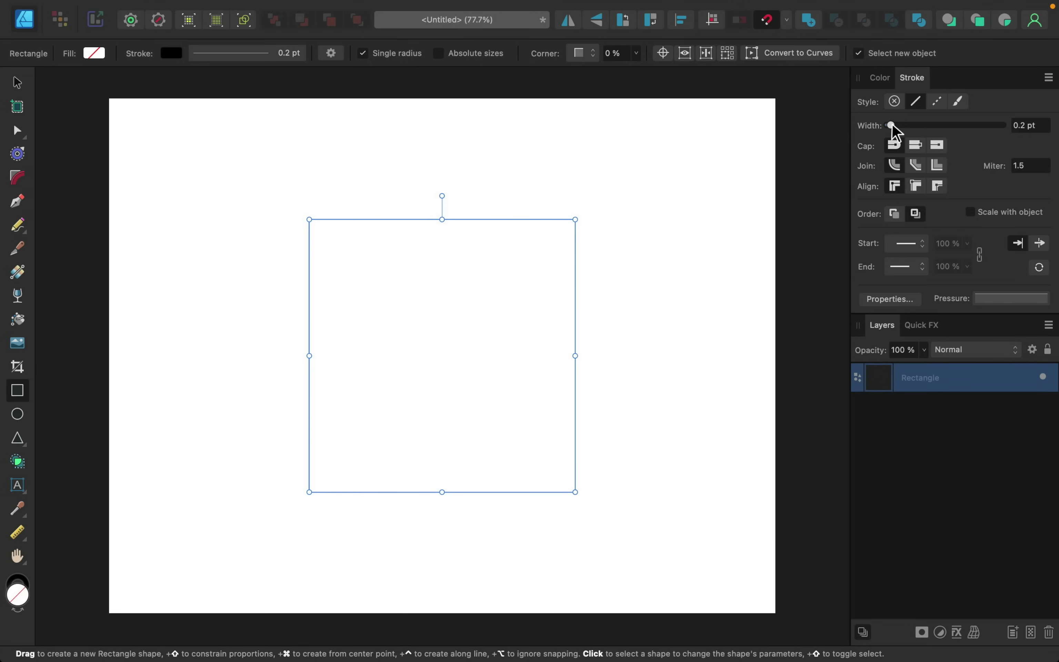
pyautogui.moveTo(892, 124); pyautogui.dragTo(922, 125)
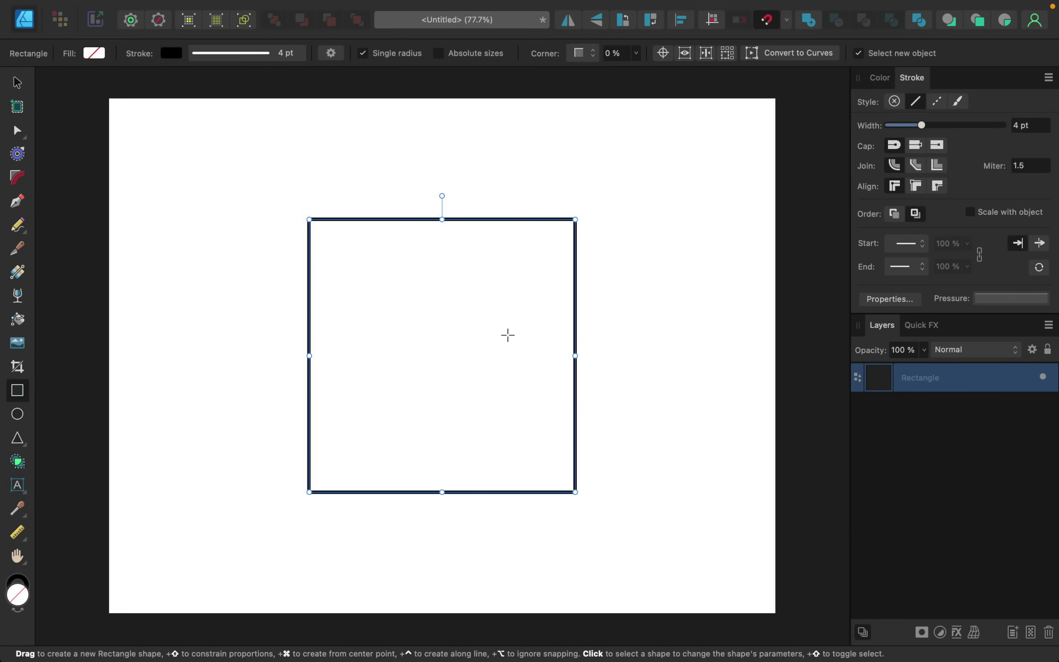
# - Draw a three-node wavy Pen curve across the upper square, left edge to right edge
pyautogui.click(17, 201)
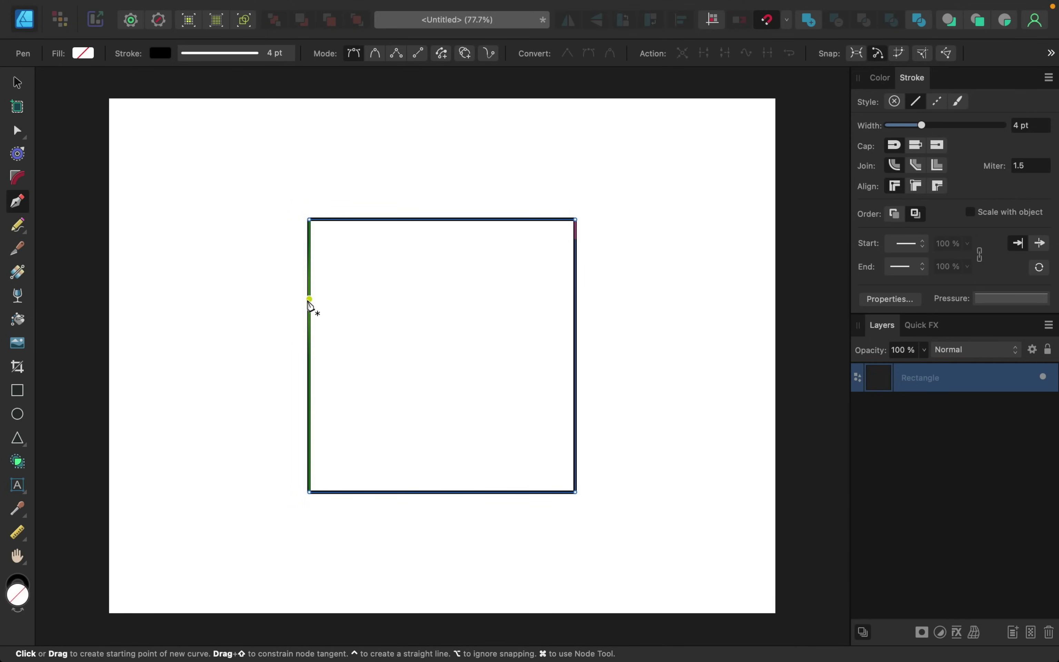
pyautogui.moveTo(309, 301); pyautogui.dragTo(335, 299)
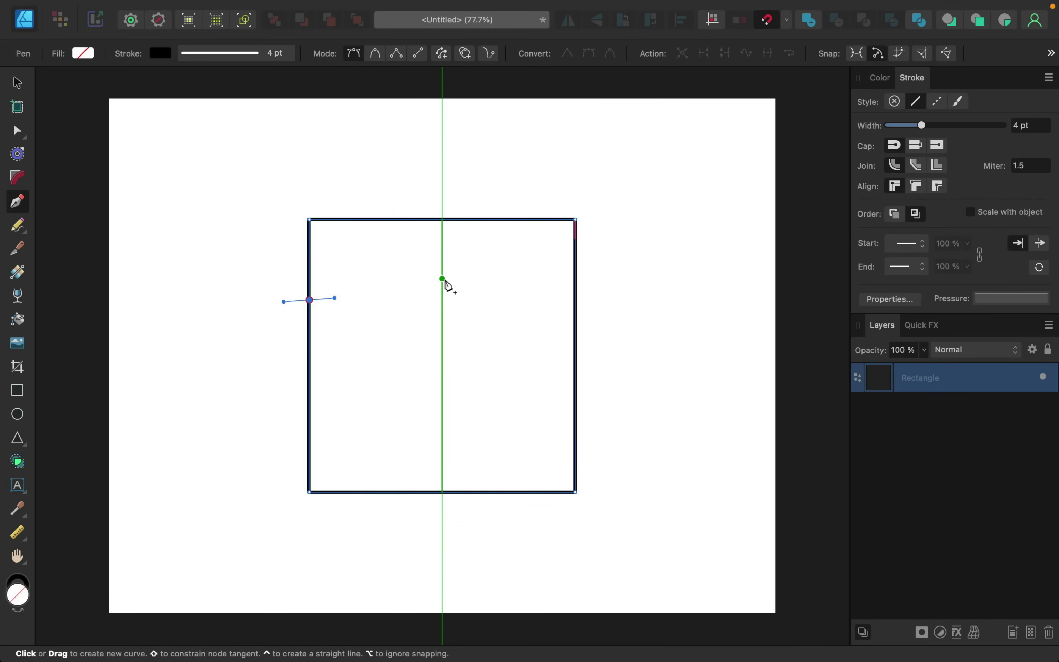
pyautogui.moveTo(442, 279); pyautogui.dragTo(498, 278)
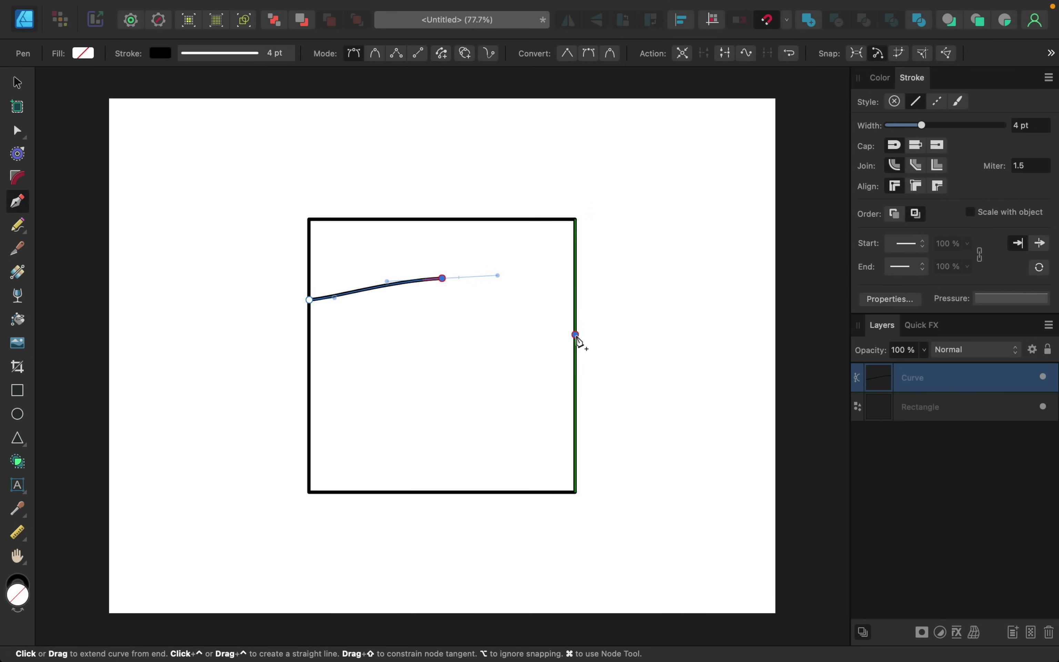
pyautogui.moveTo(575, 335); pyautogui.dragTo(621, 337)
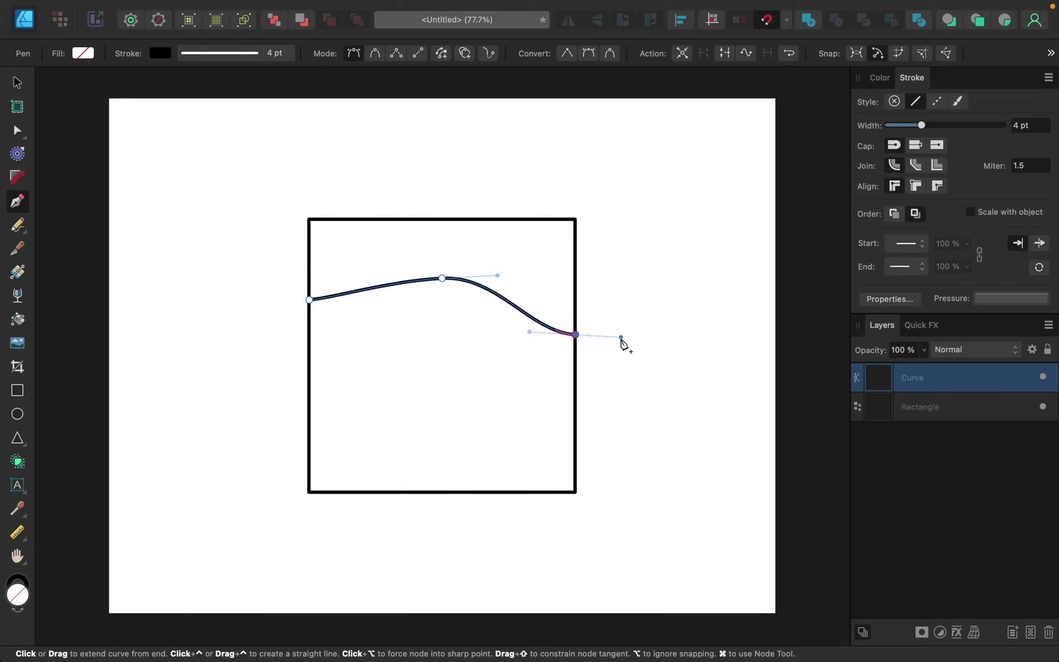
pyautogui.press('Escape')
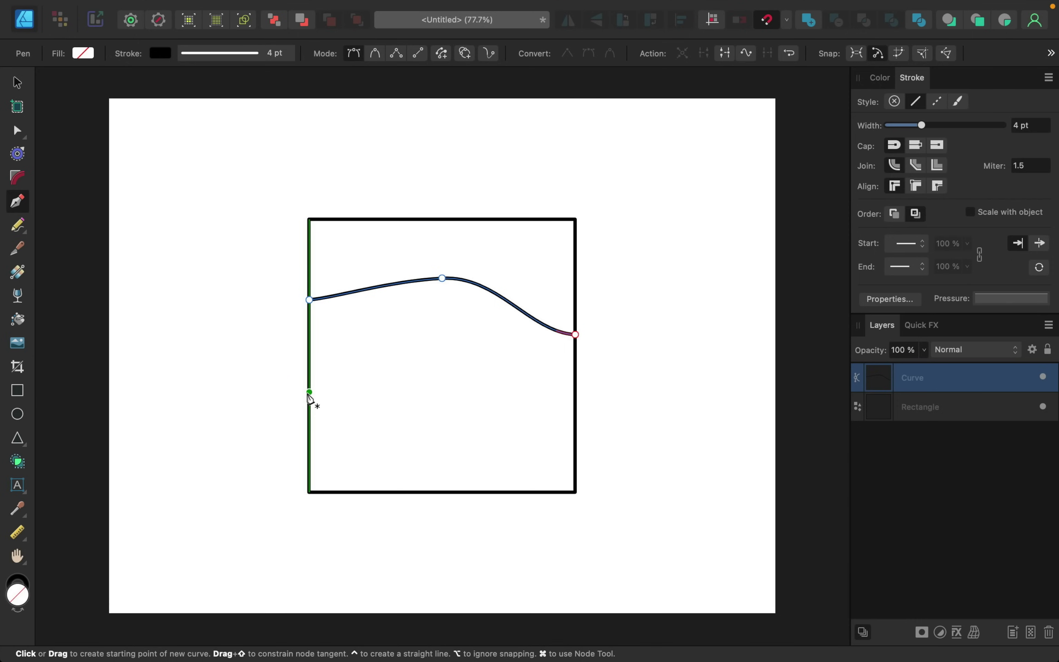
# - Draw a second three-node wave across the lower square, then adjust its right end node
pyautogui.moveTo(308, 393); pyautogui.dragTo(346, 391)
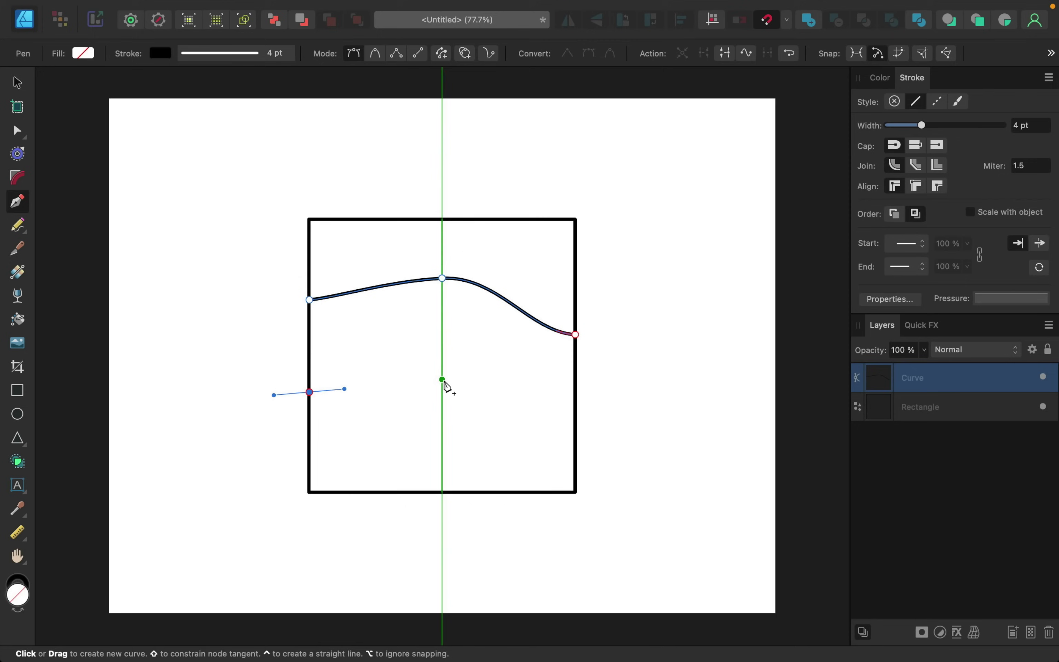
pyautogui.moveTo(442, 383); pyautogui.dragTo(477, 395)
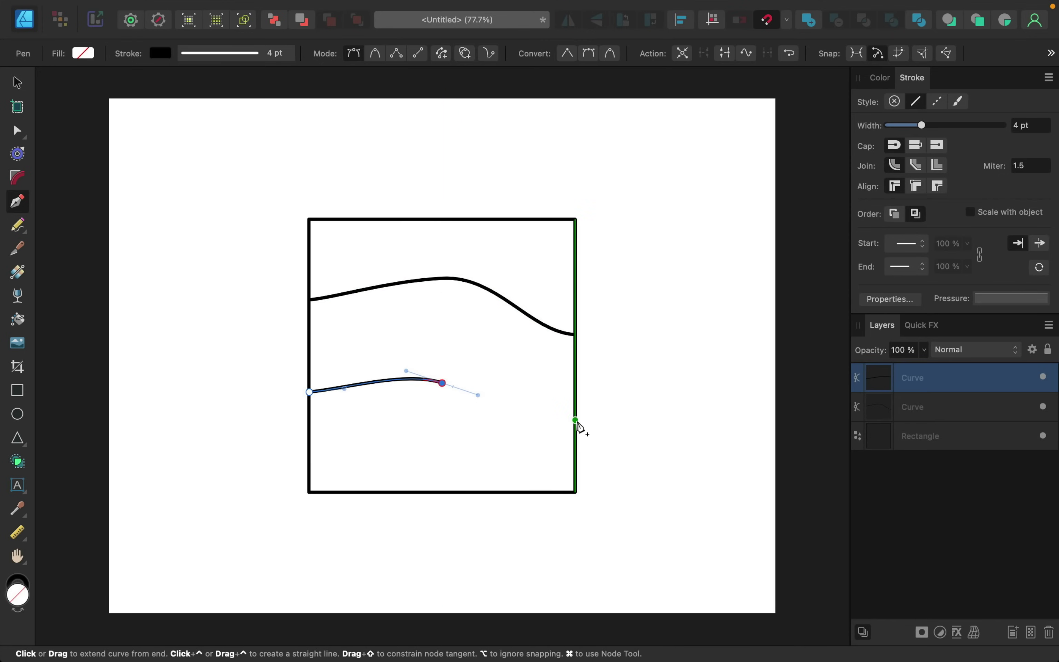
pyautogui.moveTo(575, 416); pyautogui.dragTo(636, 389)
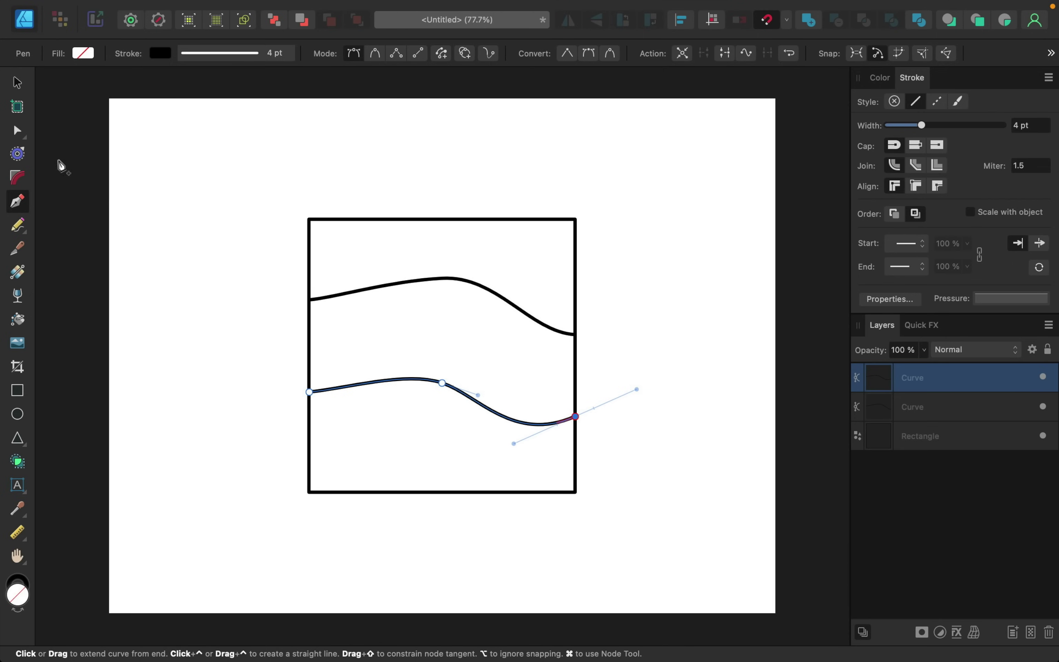
pyautogui.click(17, 131)
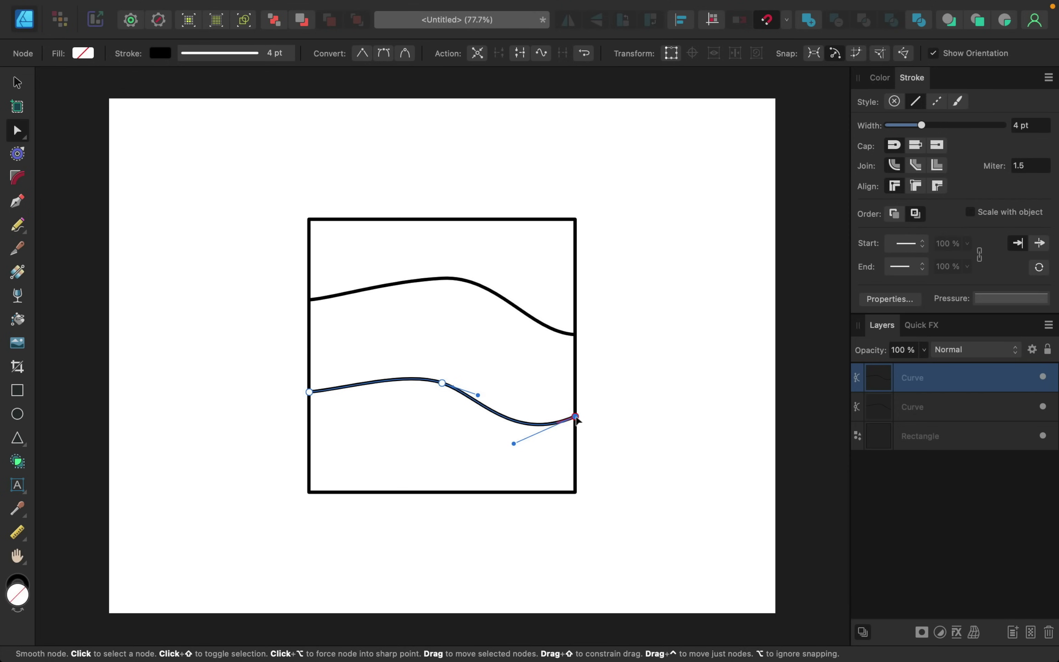
pyautogui.moveTo(576, 424)
pyautogui.mouseDown()
pyautogui.moveTo(577, 467)
pyautogui.moveTo(580, 389)
pyautogui.moveTo(579, 481)
pyautogui.moveTo(580, 394)
pyautogui.moveTo(580, 406)
pyautogui.mouseUp()
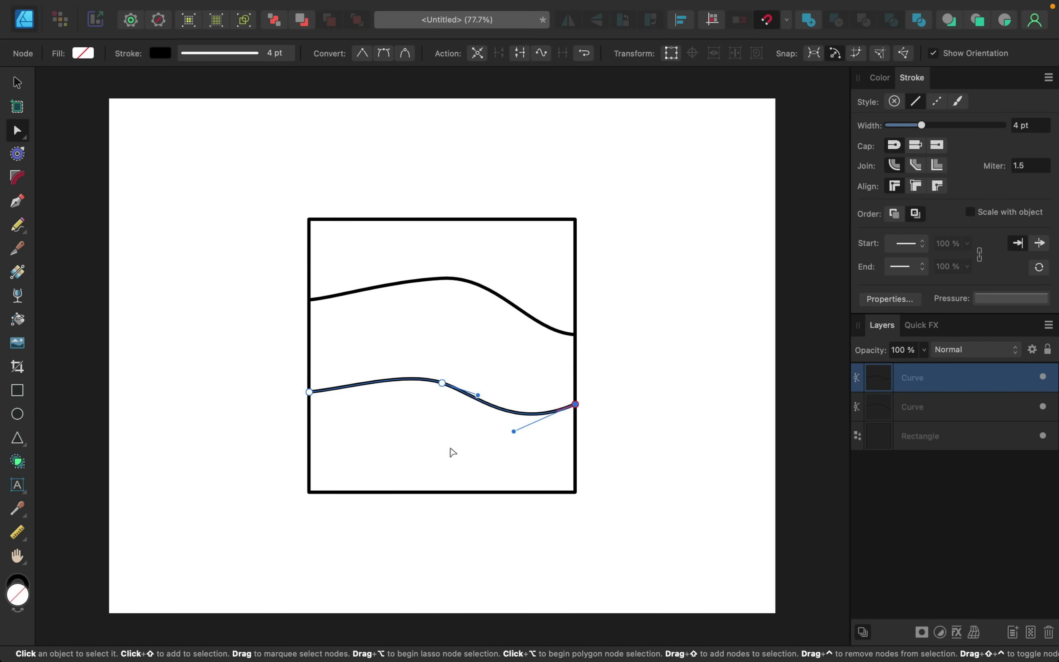
# - Create large art text 'CURVED' and set it in the Amarante font
pyautogui.click(17, 485)
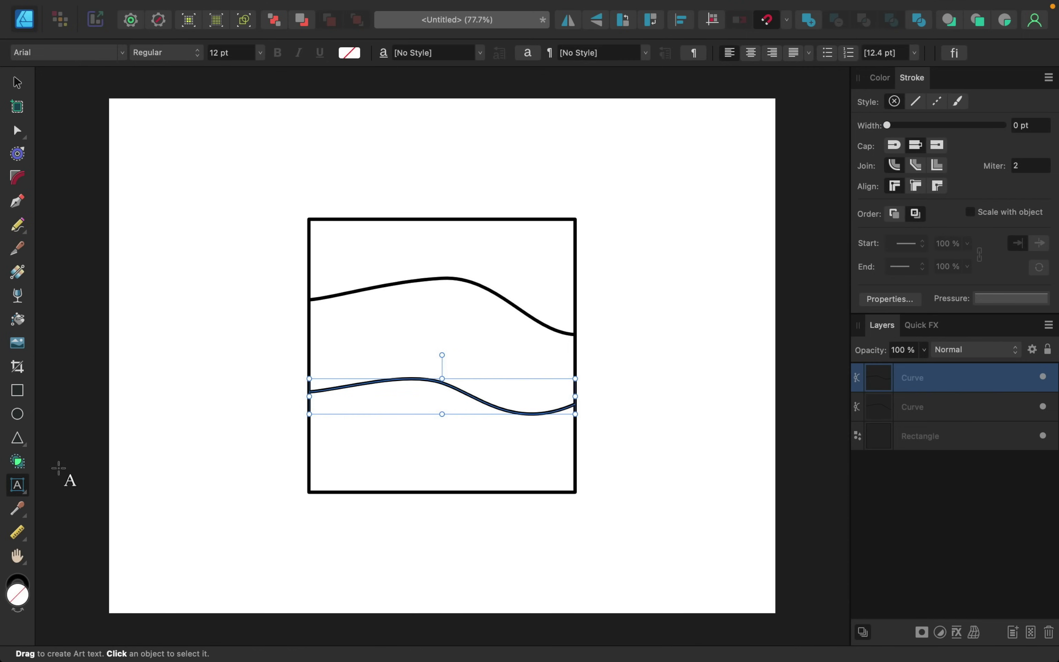
pyautogui.moveTo(240, 240); pyautogui.dragTo(279, 303)
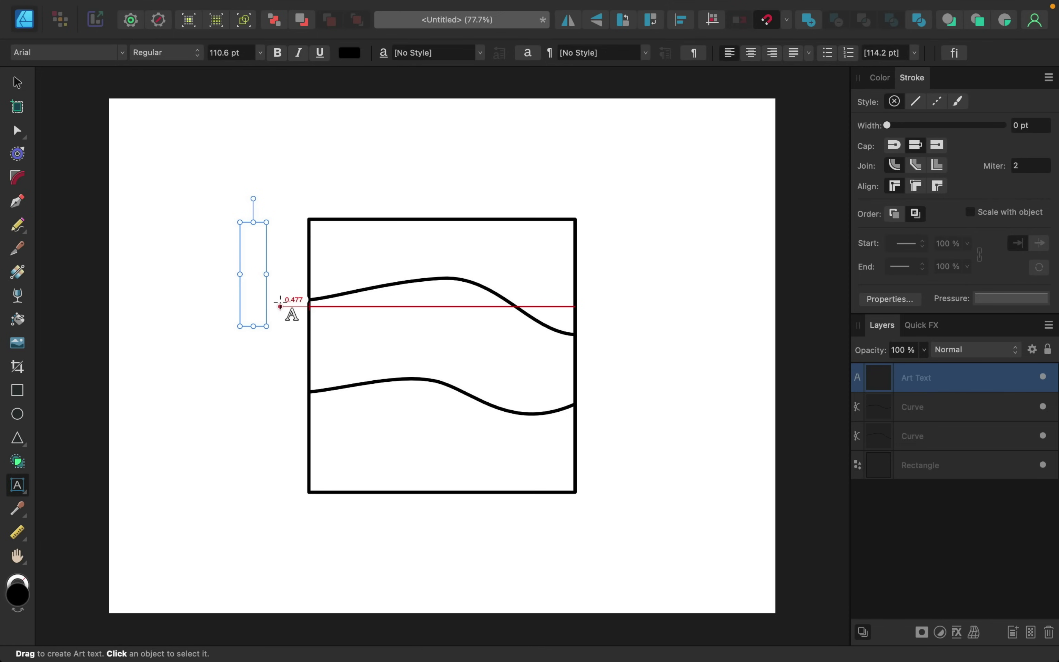
pyautogui.write('CURV')
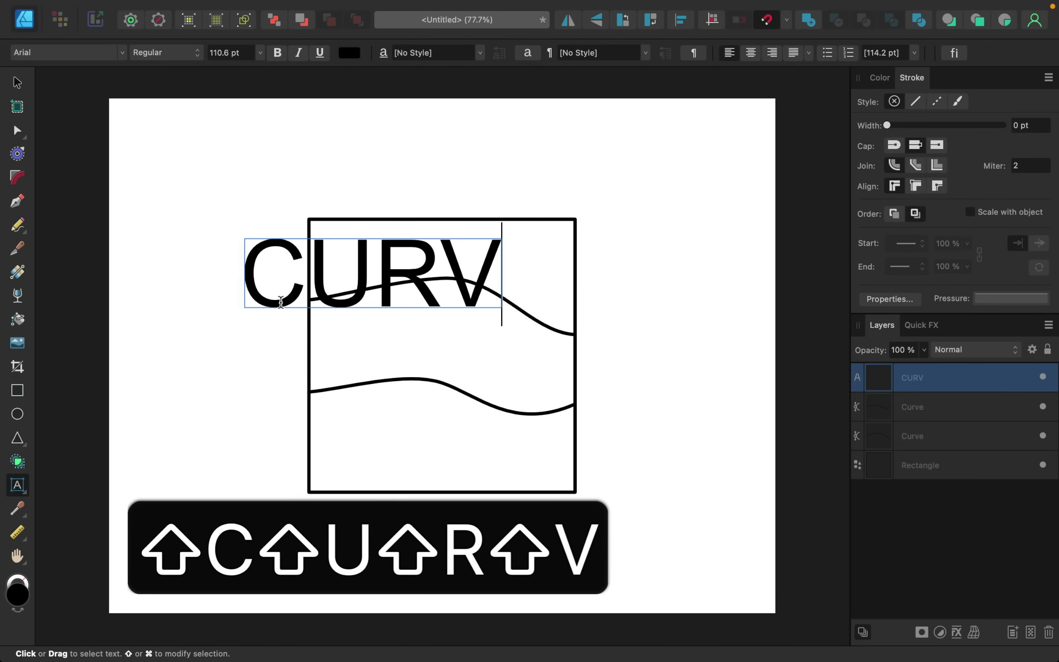
pyautogui.write('ED')
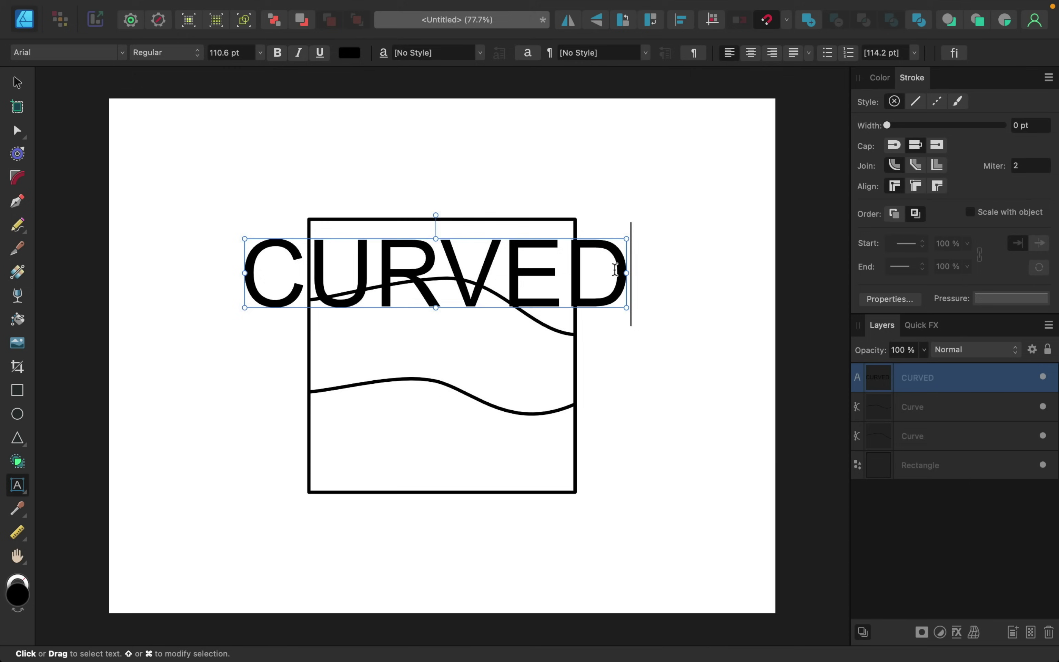
pyautogui.moveTo(615, 269); pyautogui.dragTo(246, 262)
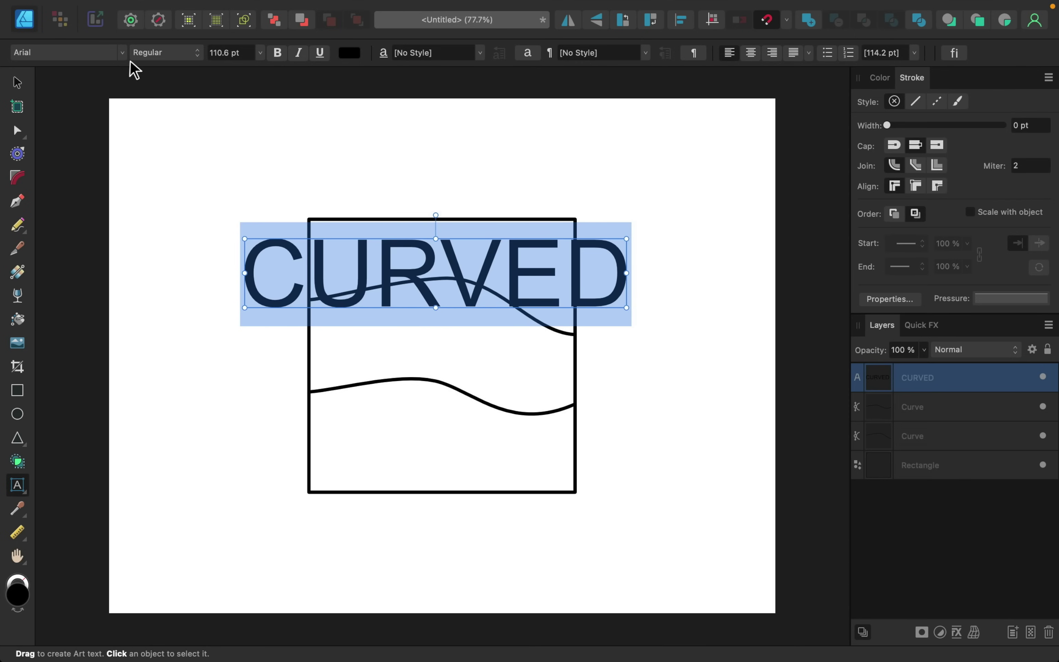
pyautogui.click(119, 55)
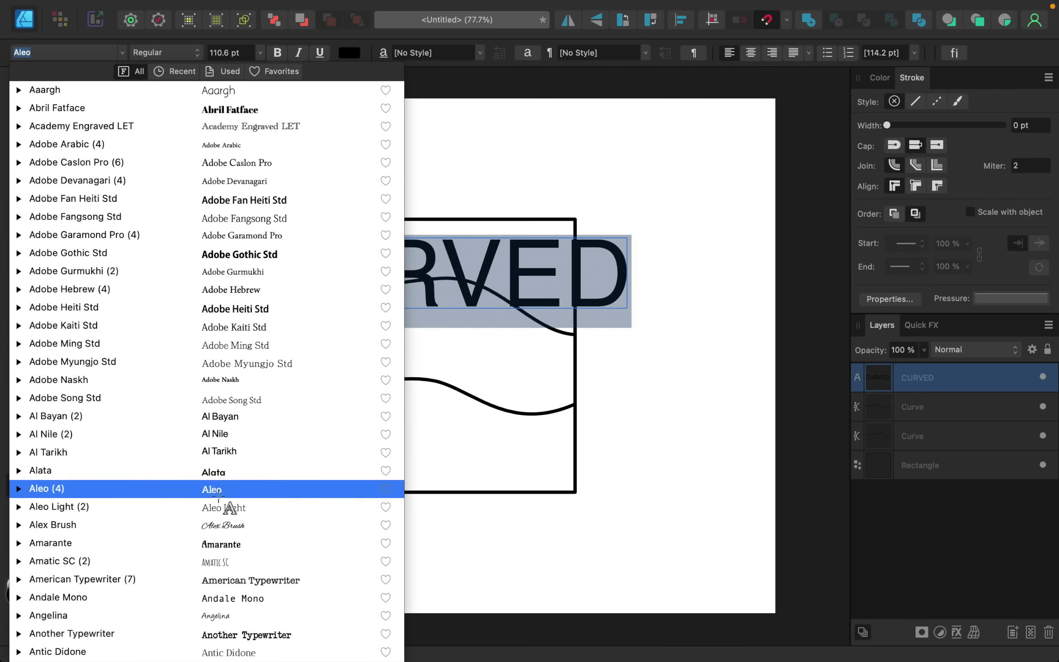
pyautogui.click(261, 543)
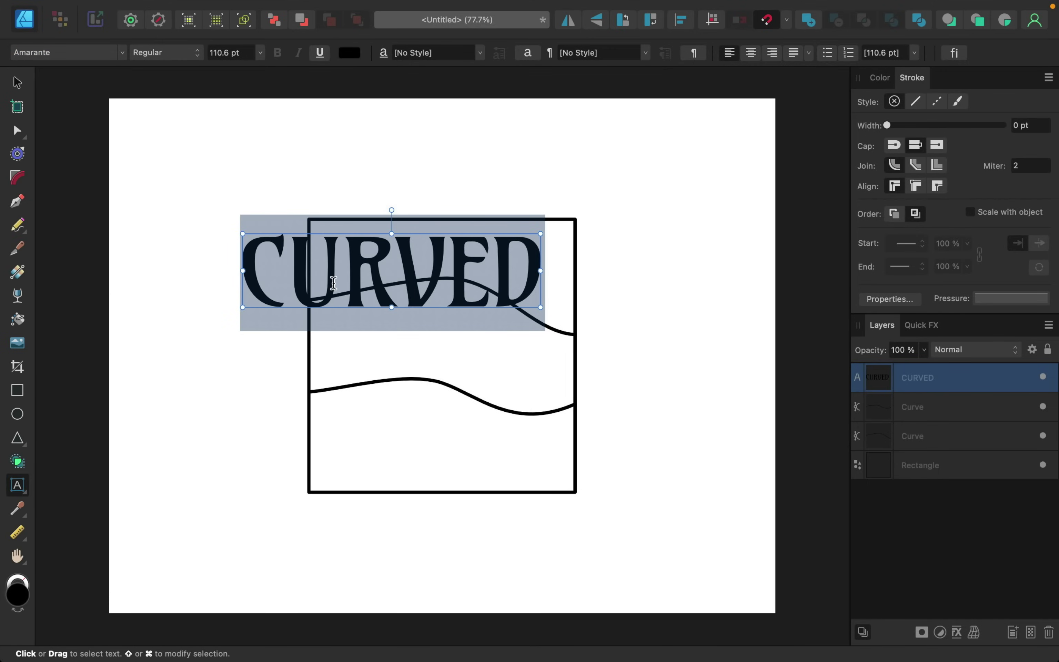
# - Move and resize CURVED to 119.2 pt, spanning the square's top from edge to edge
pyautogui.click(16, 86)
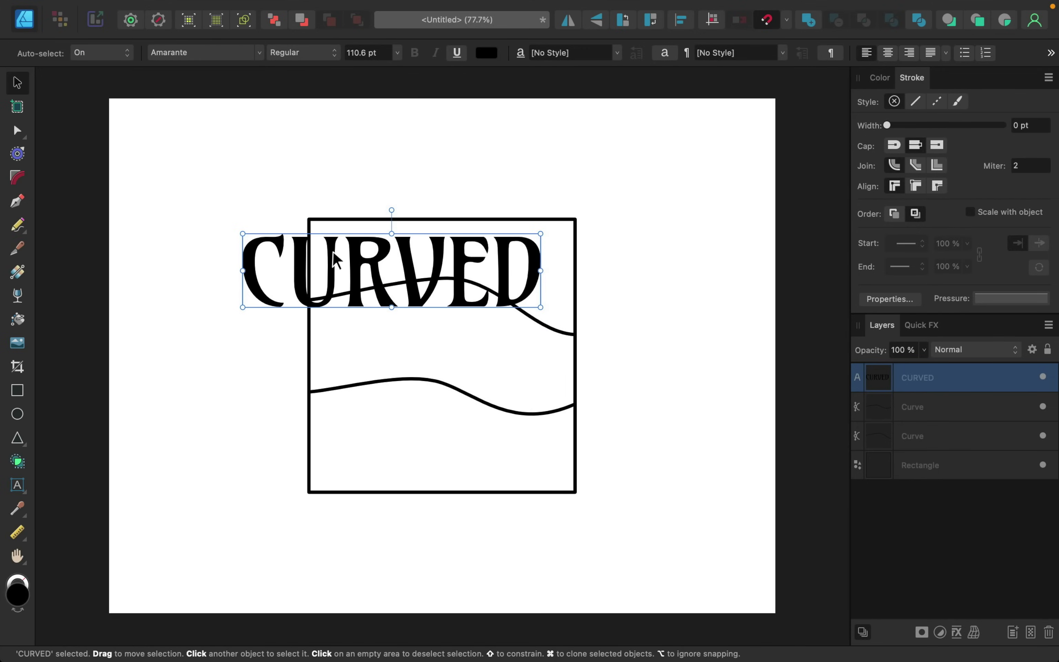
pyautogui.moveTo(333, 252); pyautogui.dragTo(399, 252)
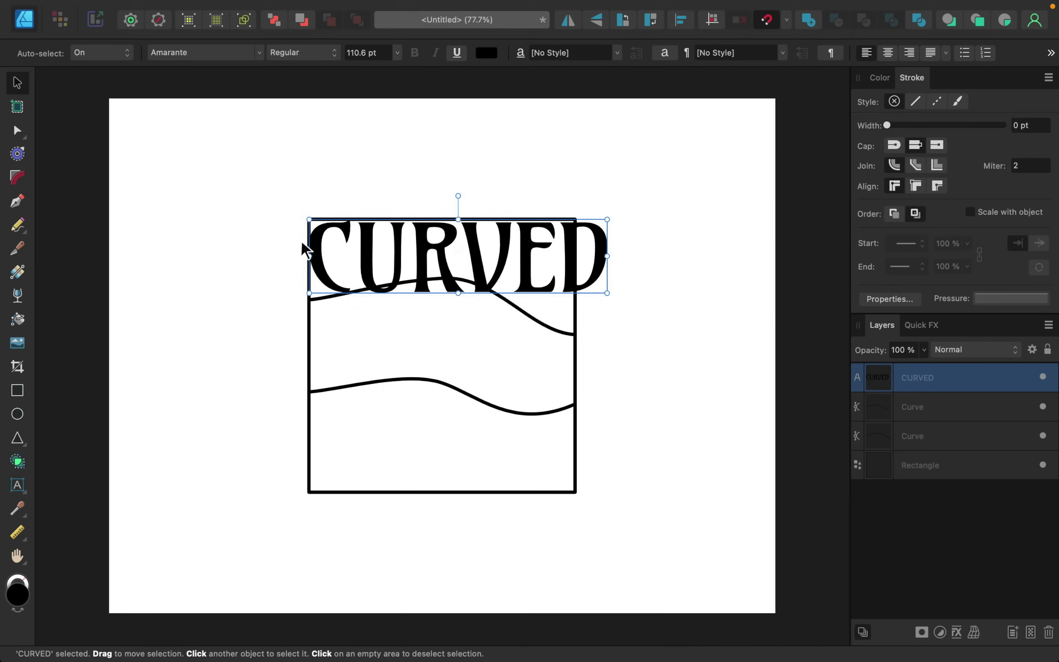
pyautogui.scroll(3, 301, 240)
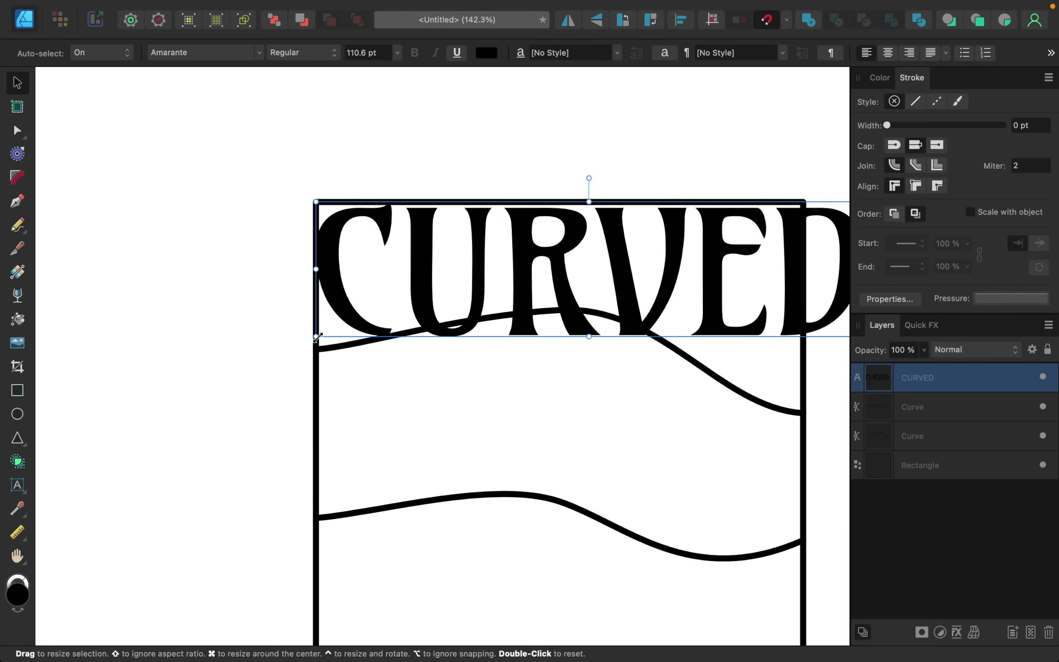
pyautogui.moveTo(315, 343); pyautogui.dragTo(279, 367)
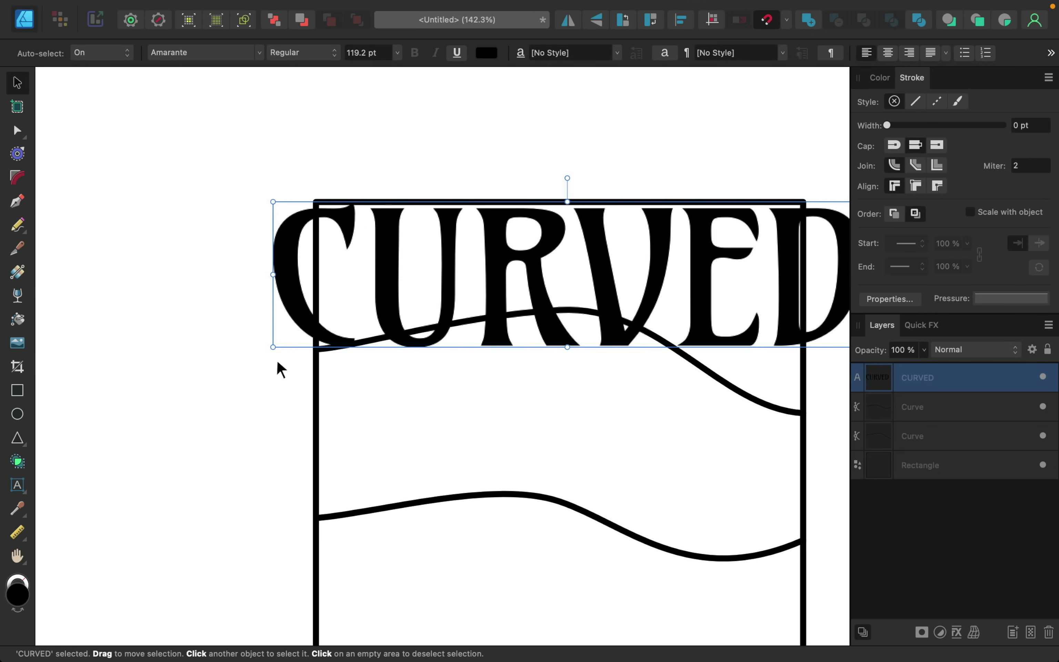
pyautogui.moveTo(359, 296); pyautogui.dragTo(389, 297)
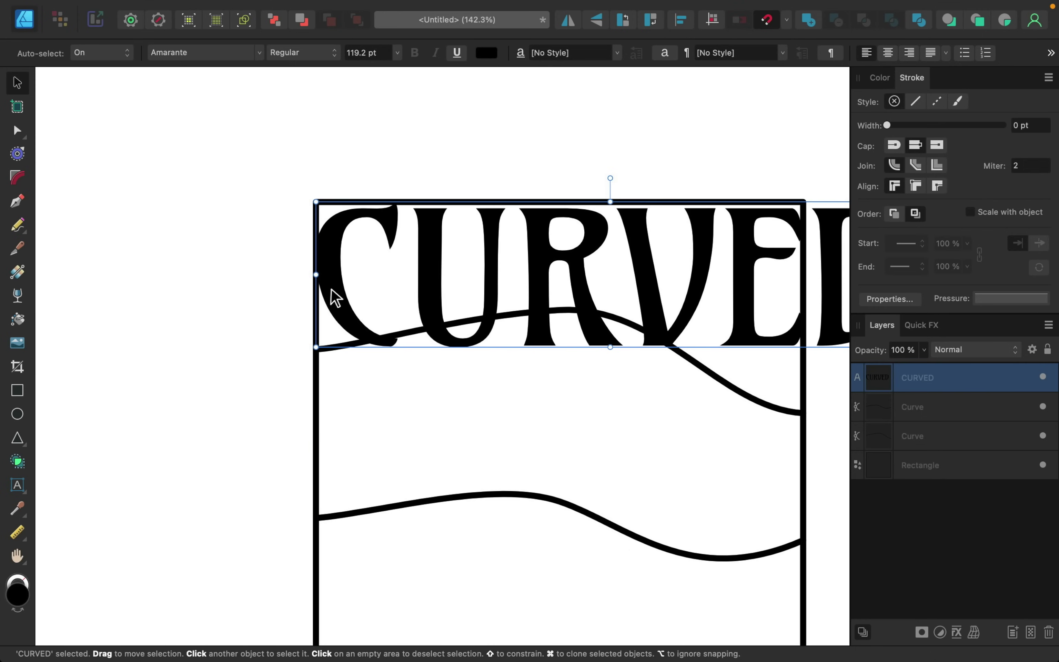
pyautogui.hscroll(5, 331, 361)
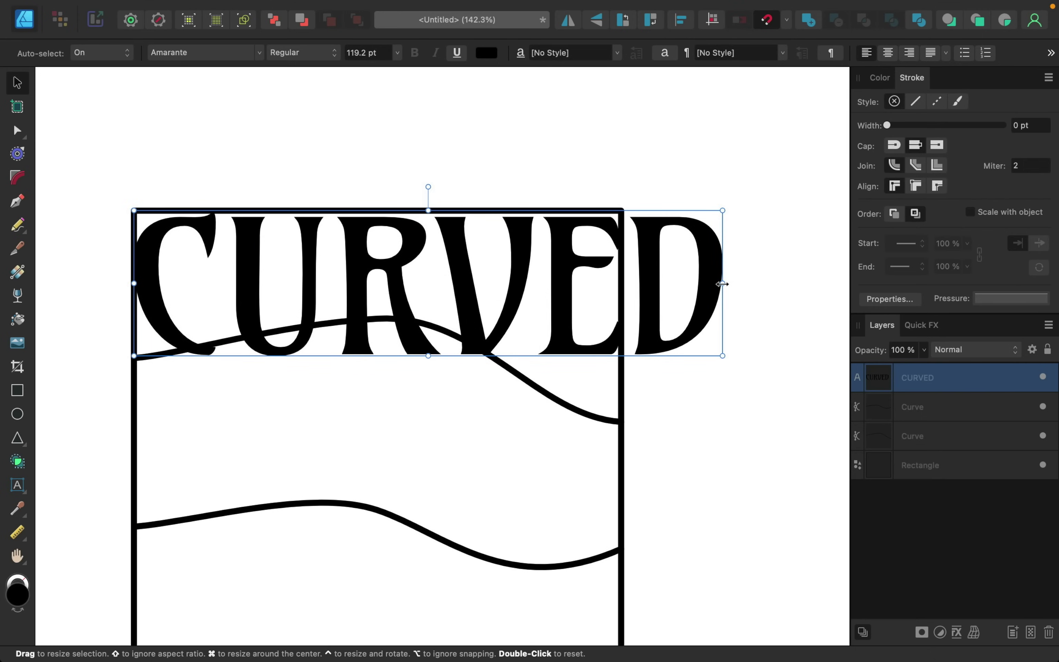
pyautogui.moveTo(722, 283); pyautogui.dragTo(619, 284)
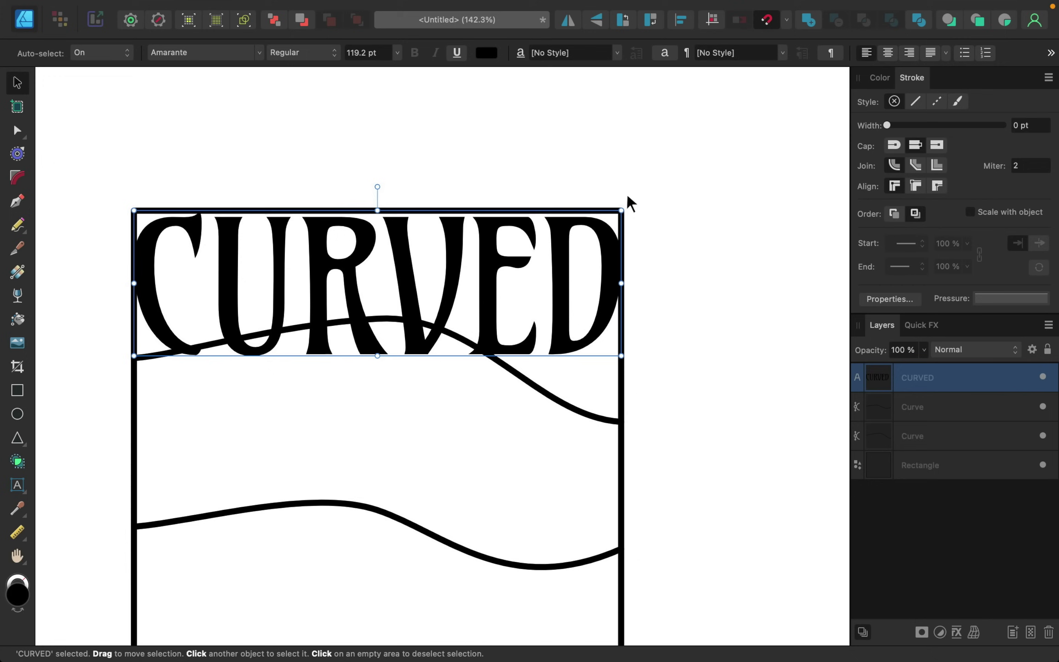
pyautogui.scroll(-5, 624, 340)
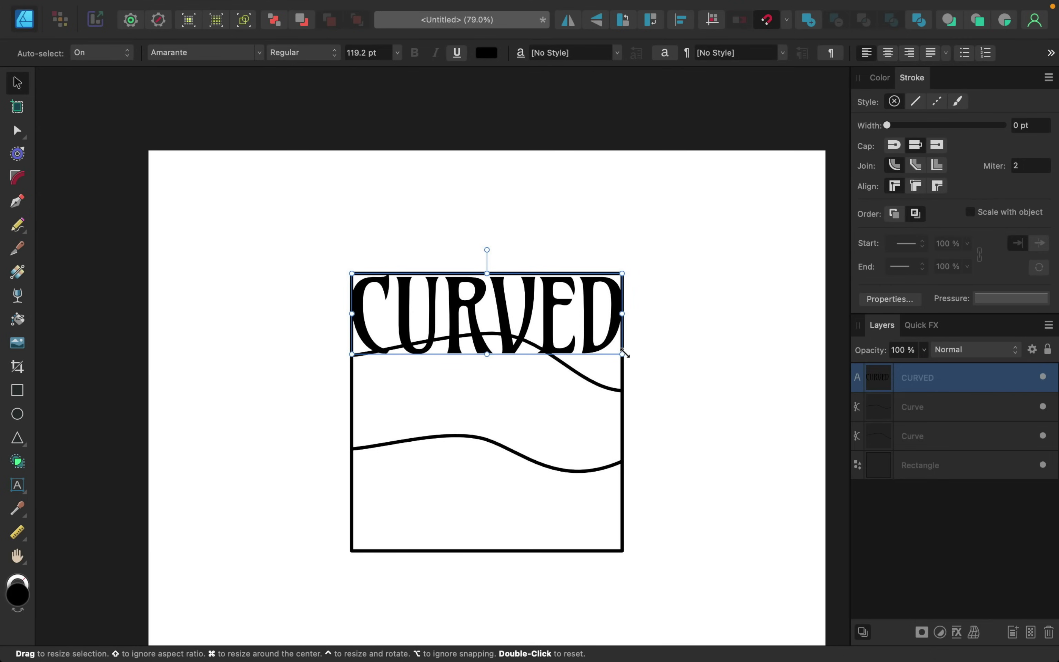
pyautogui.scroll(3, 624, 354)
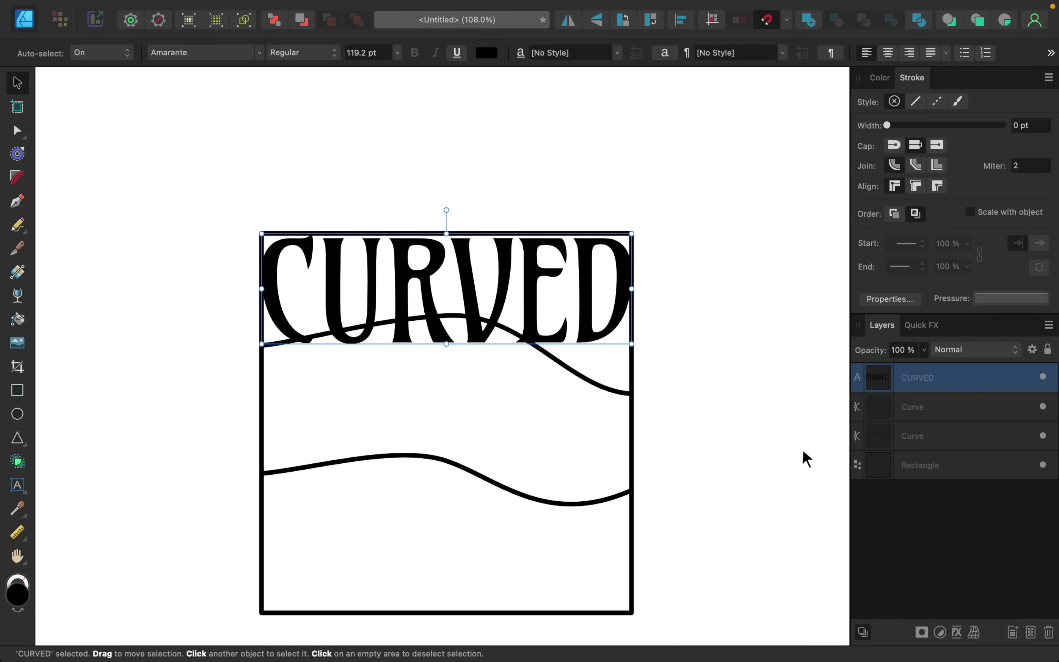
# - Apply a Quad warp to CURVED, test-slanting its right side and then undoing it
pyautogui.click(973, 632)
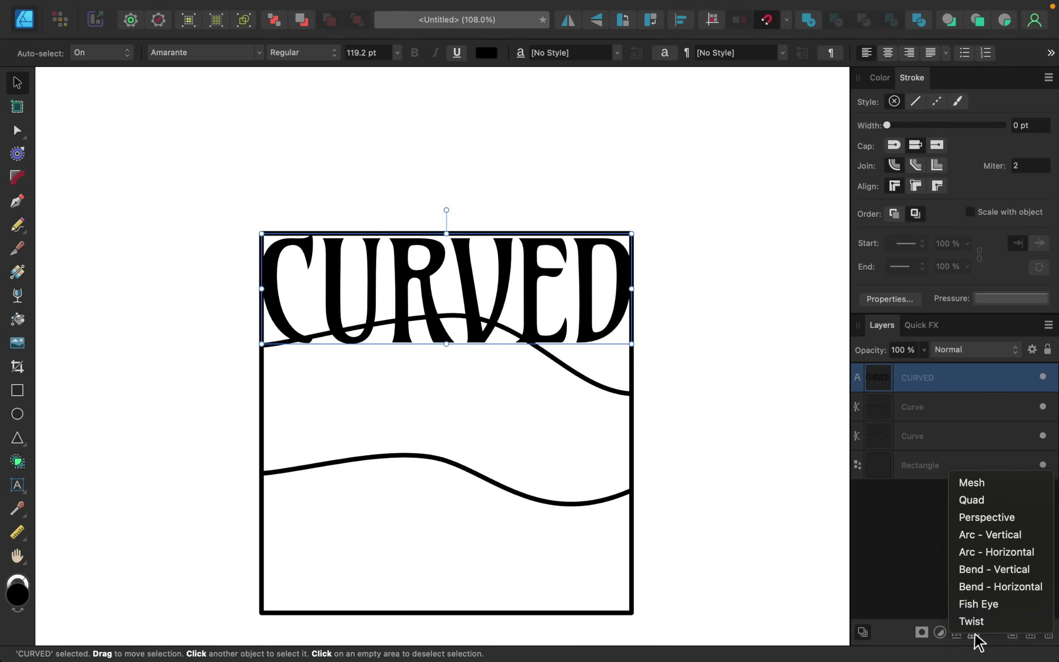
pyautogui.click(995, 504)
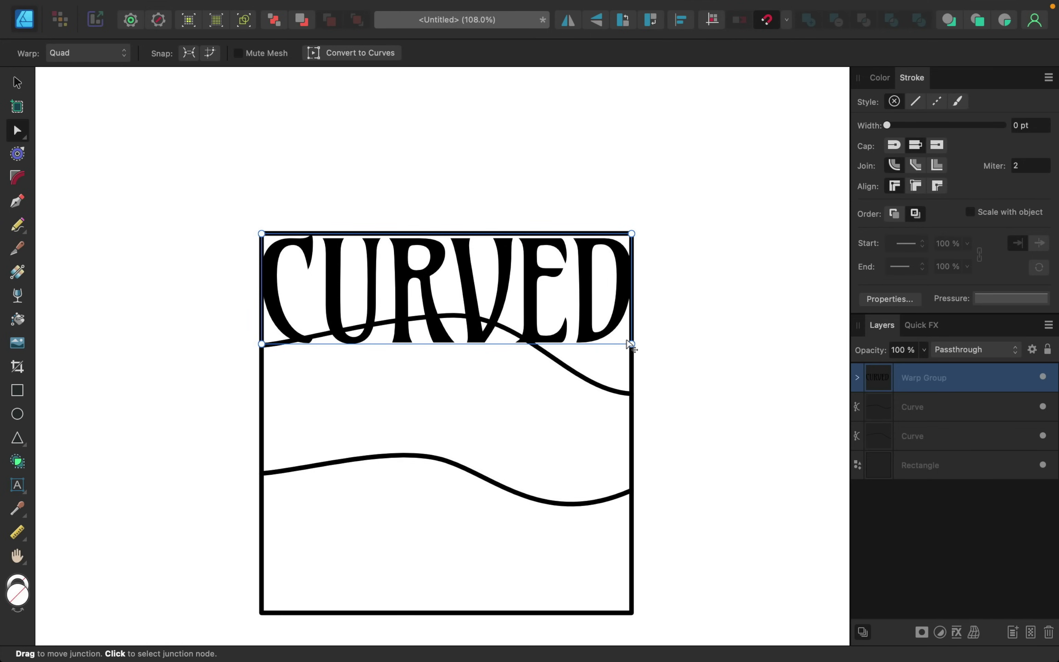
pyautogui.moveTo(633, 349); pyautogui.dragTo(683, 371)
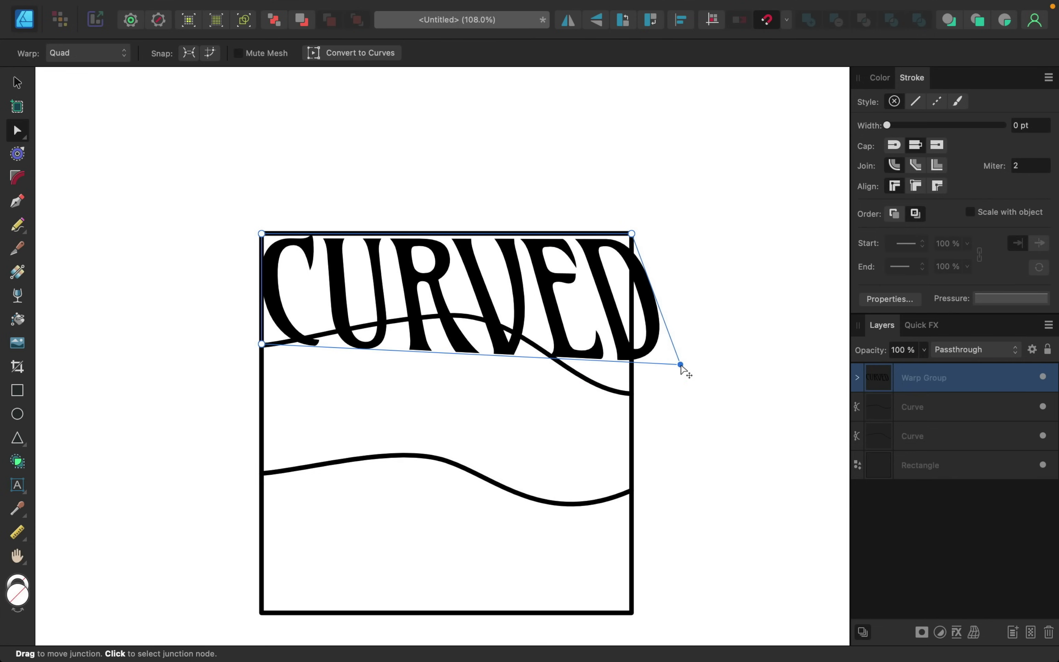
pyautogui.press('super+z')
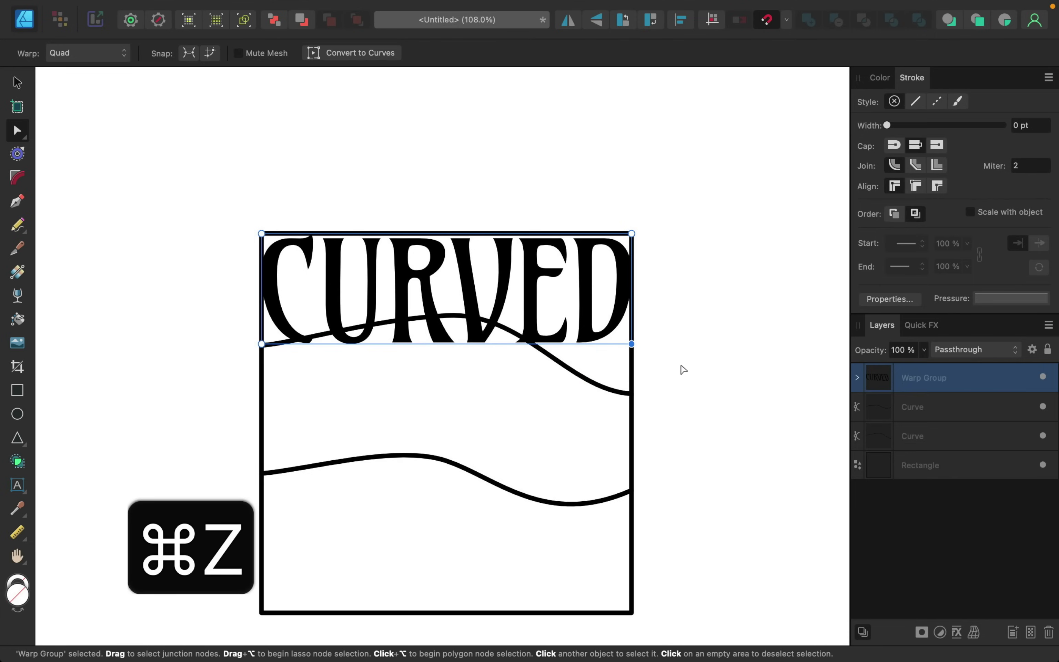
# - Add a middle mesh line and pull CURVED's bottom-right corner down onto the upper wave
pyautogui.click(448, 234)
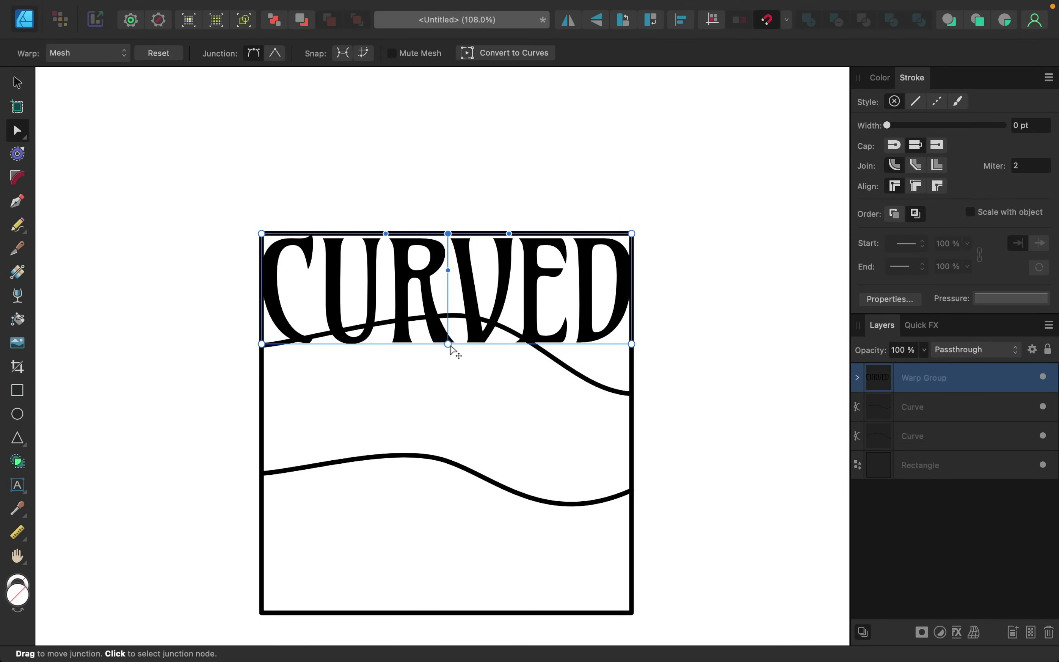
pyautogui.moveTo(448, 357); pyautogui.dragTo(451, 319)
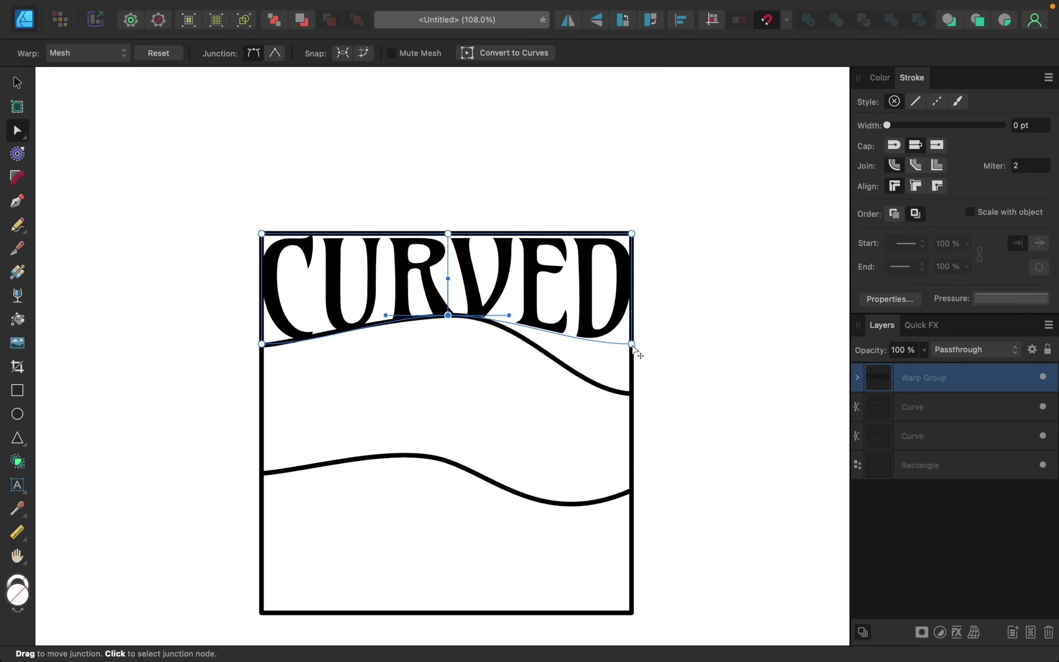
pyautogui.moveTo(633, 345); pyautogui.dragTo(633, 400)
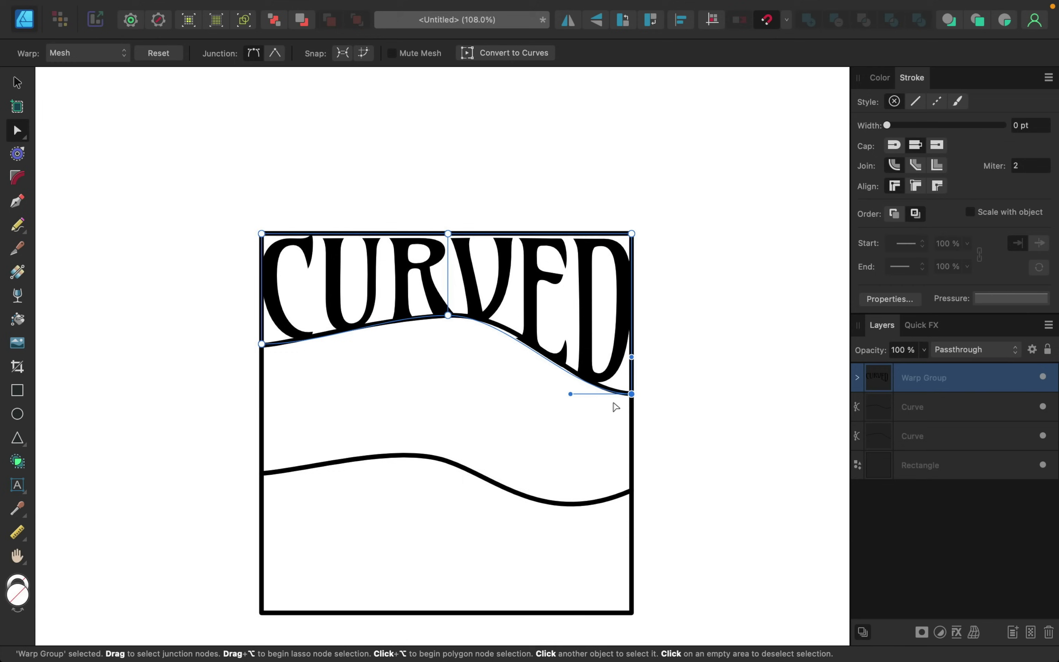
# - Adjust the bottom mesh handles under ED, RVED and CU so the letters follow the wave
pyautogui.scroll(3, 615, 406)
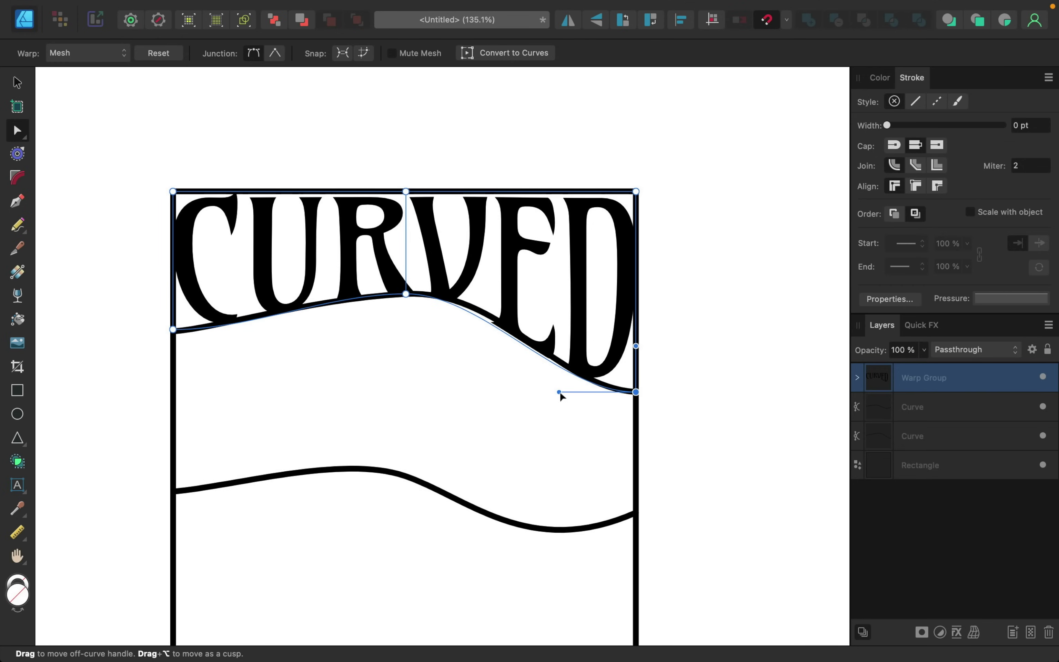
pyautogui.moveTo(560, 394); pyautogui.dragTo(584, 397)
pyautogui.click(407, 295)
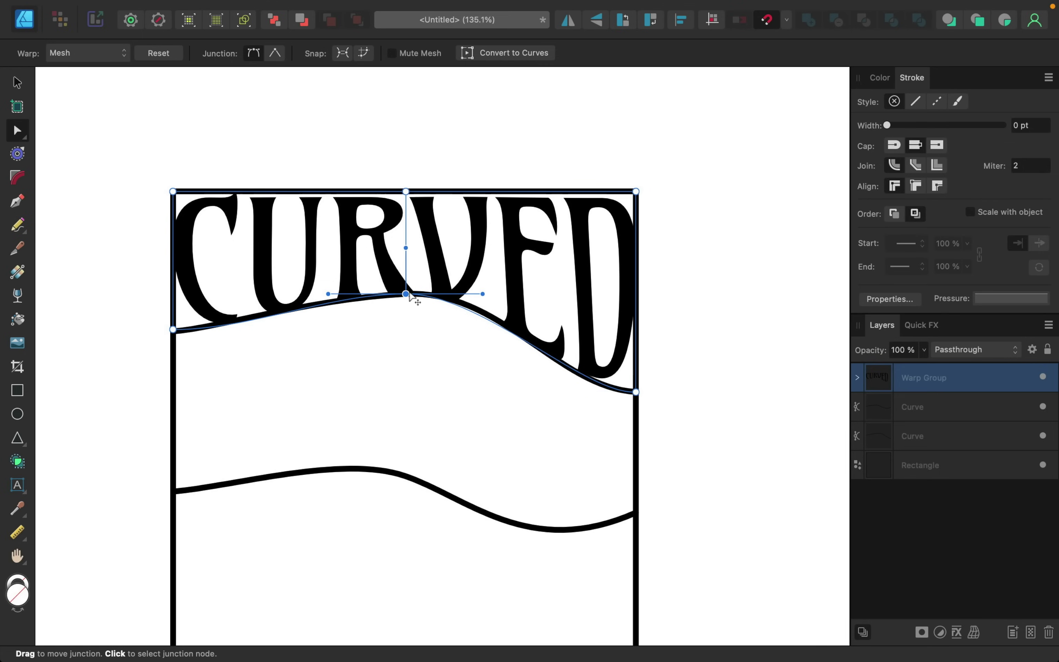
pyautogui.moveTo(484, 295); pyautogui.dragTo(480, 286)
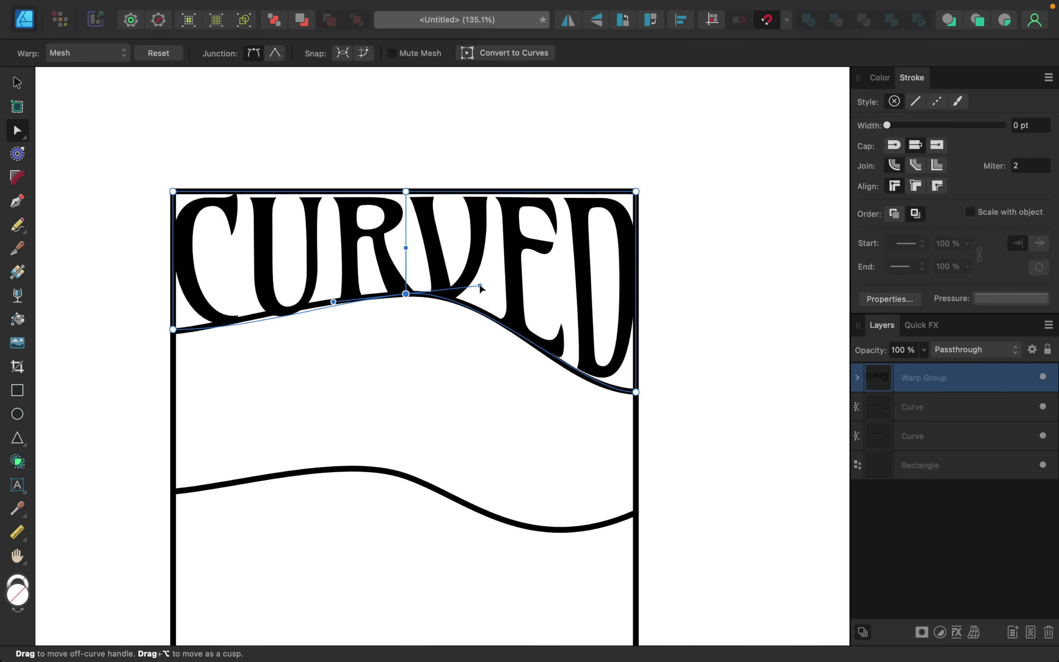
pyautogui.click(173, 329)
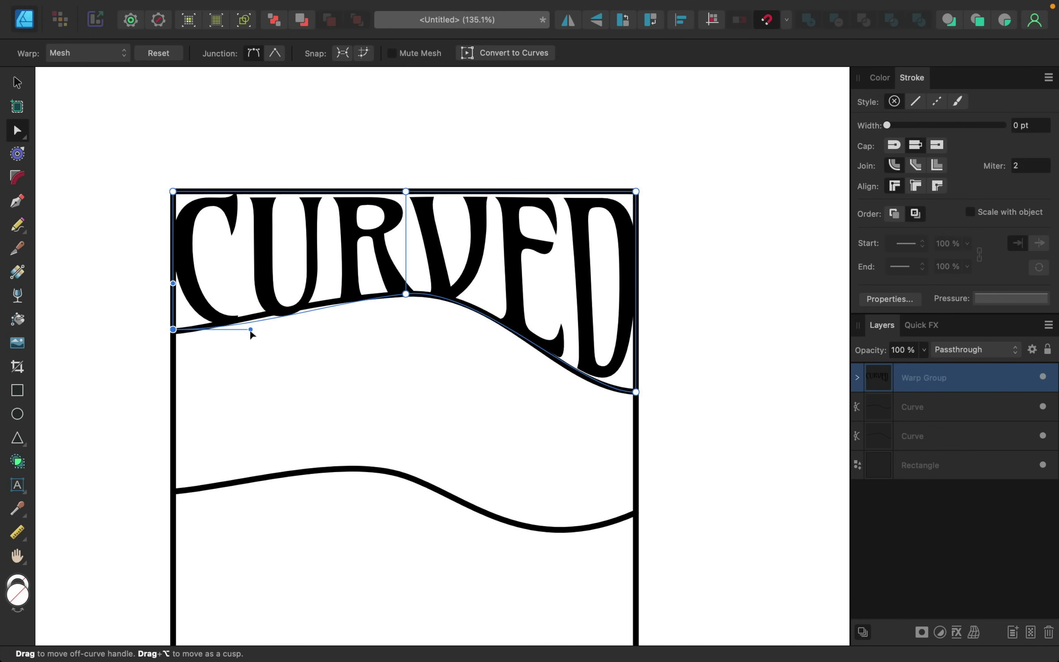
pyautogui.moveTo(252, 334); pyautogui.dragTo(254, 320)
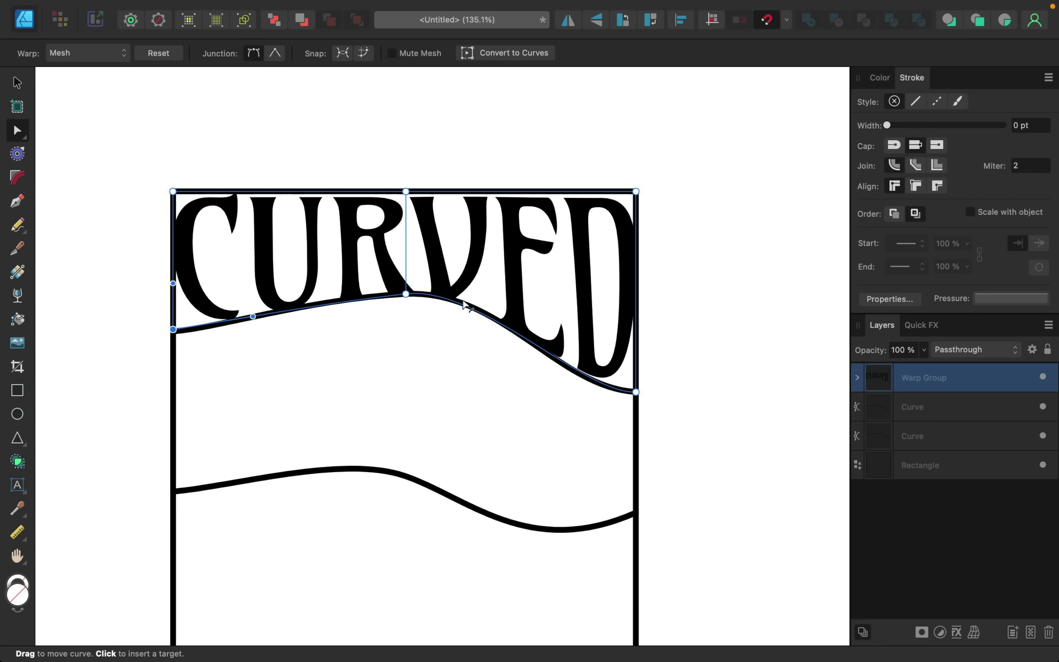
pyautogui.scroll(-5, 652, 425)
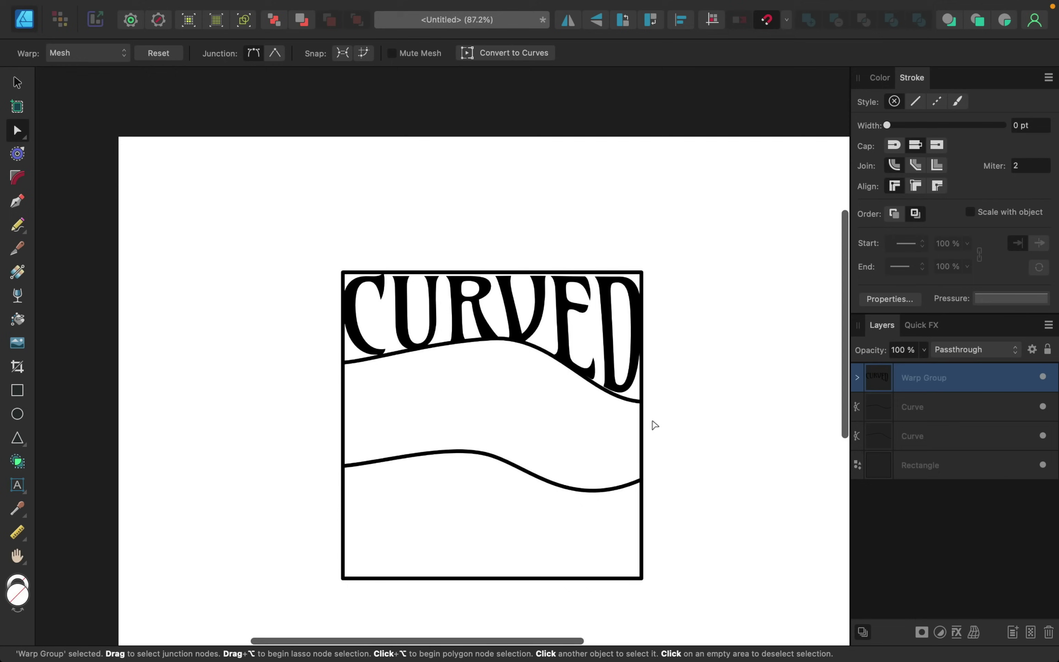
pyautogui.scroll(2, 654, 425)
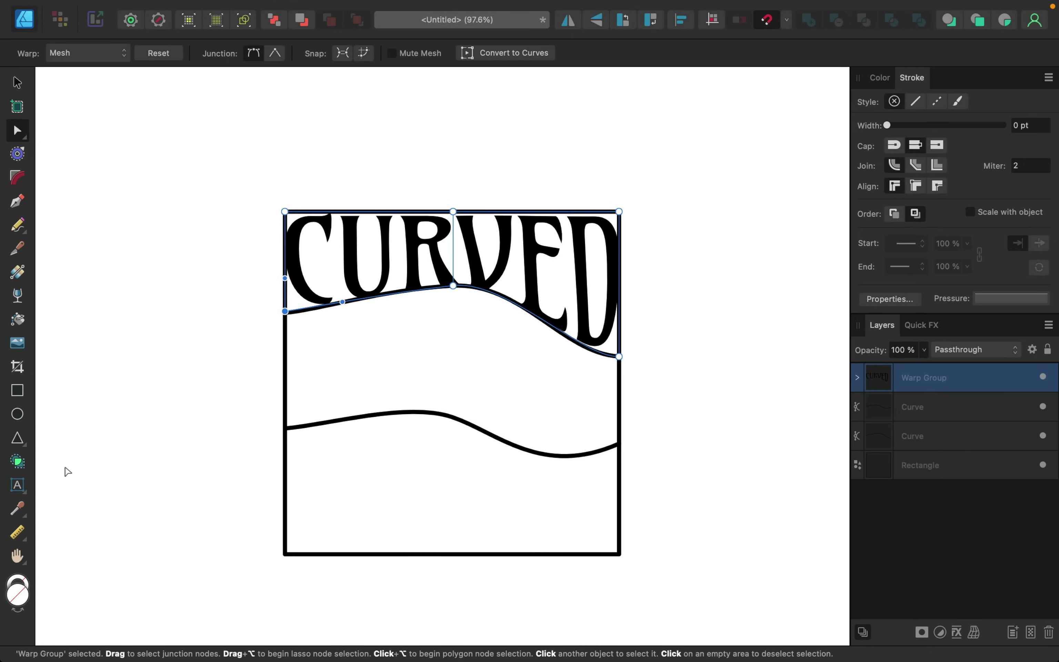
# - Create a new art text object reading 'TEXT'
pyautogui.click(17, 489)
pyautogui.moveTo(208, 326); pyautogui.dragTo(304, 421)
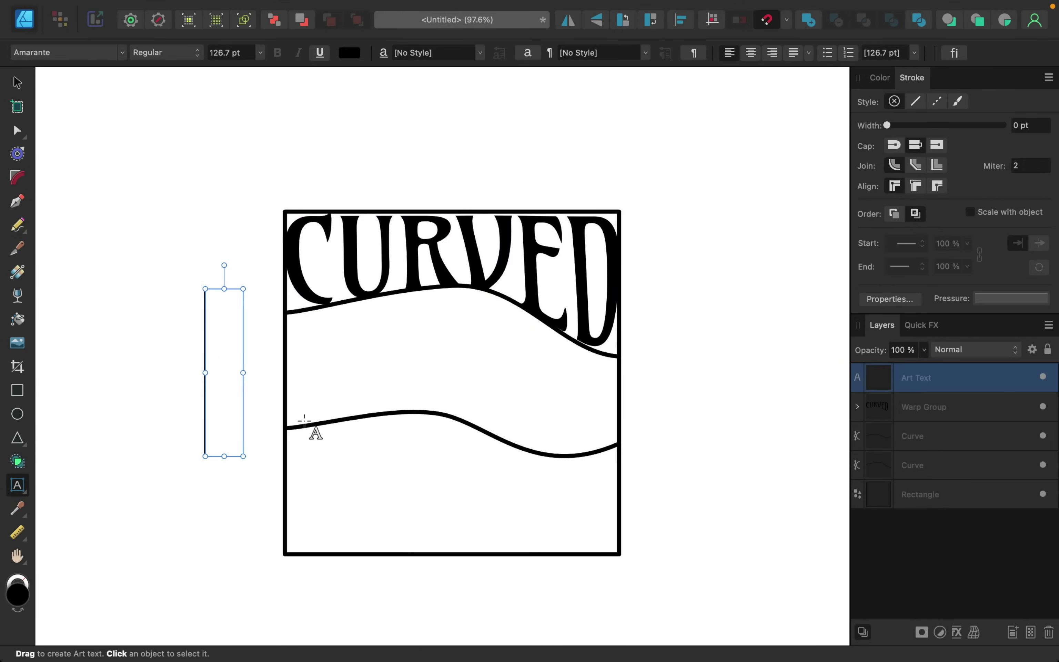
pyautogui.write('TEXT')
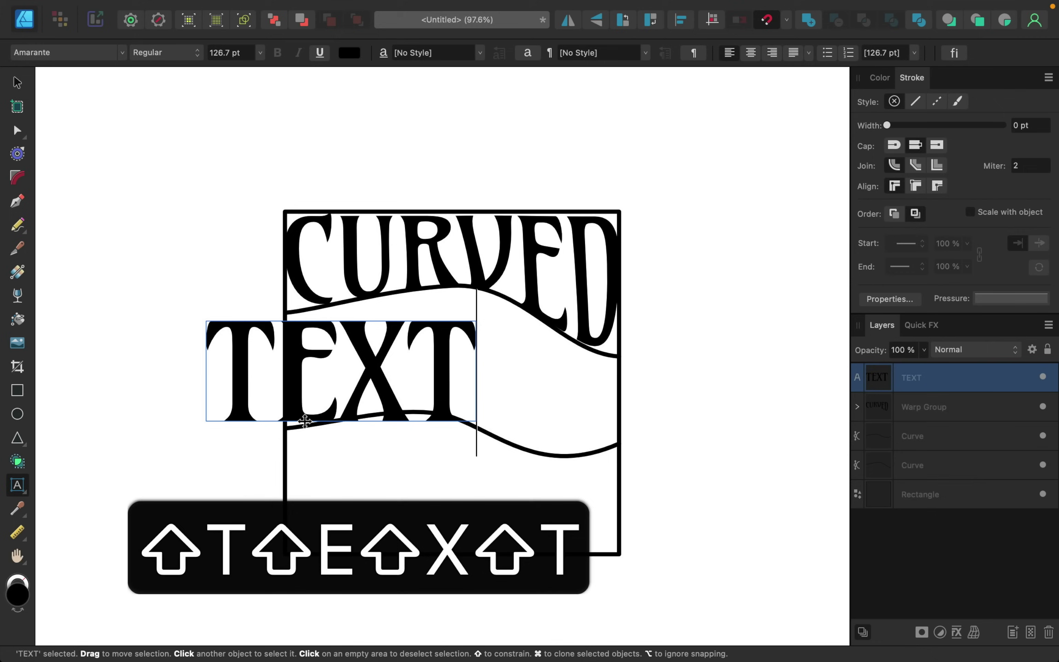
pyautogui.press('Escape')
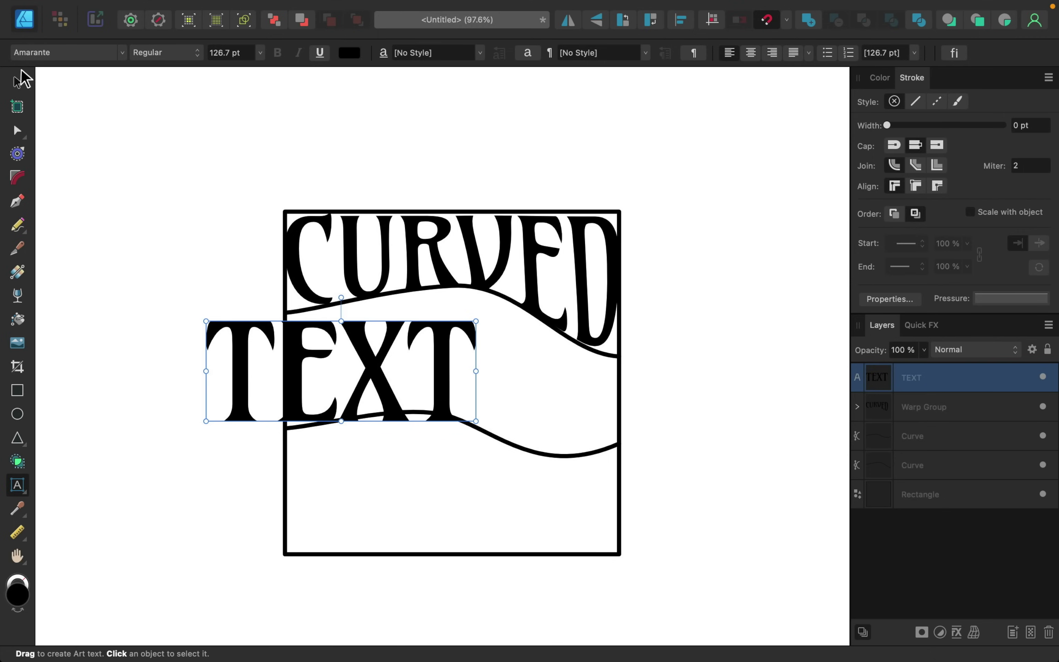
# - Enlarge TEXT to 145.7 pt and stretch it across the square between the waves
pyautogui.click(16, 81)
pyautogui.moveTo(347, 378); pyautogui.dragTo(403, 362)
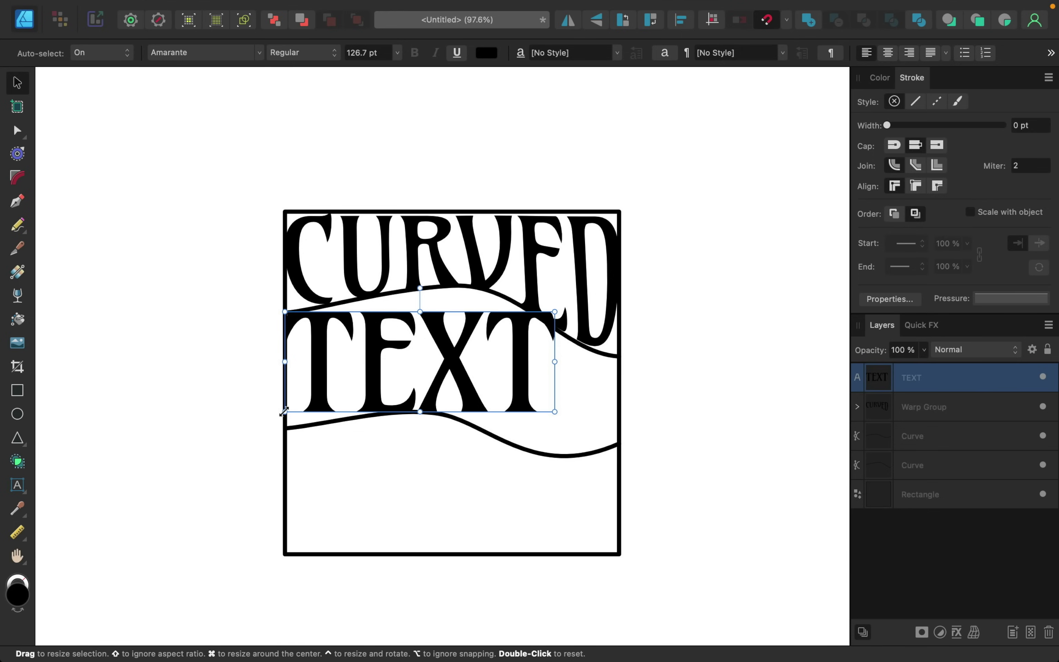
pyautogui.moveTo(279, 413); pyautogui.dragTo(243, 427)
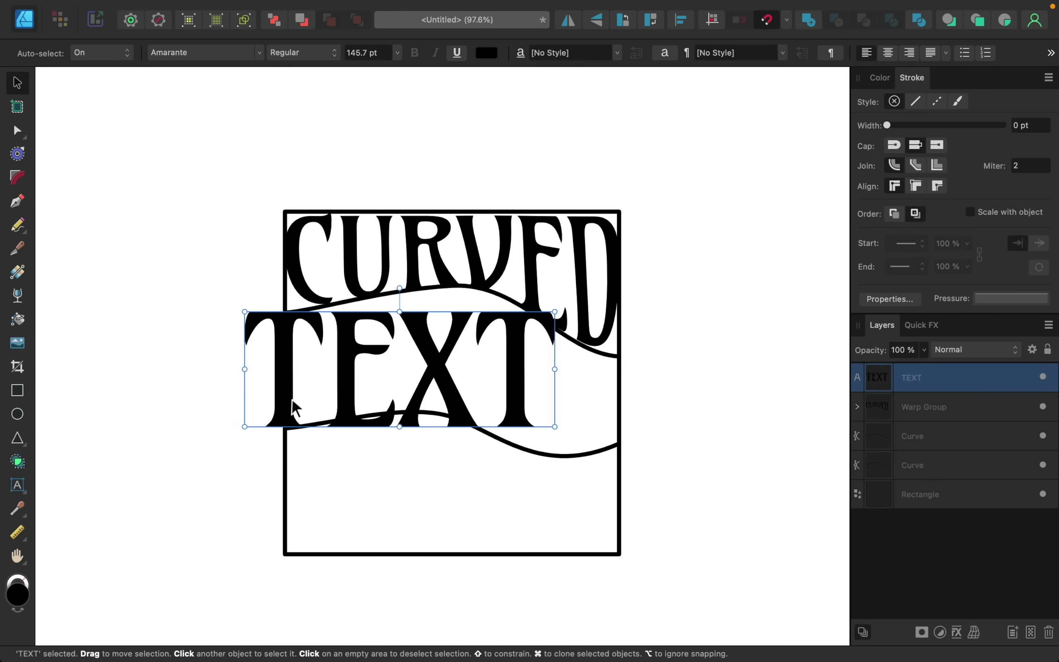
pyautogui.moveTo(321, 388); pyautogui.dragTo(361, 388)
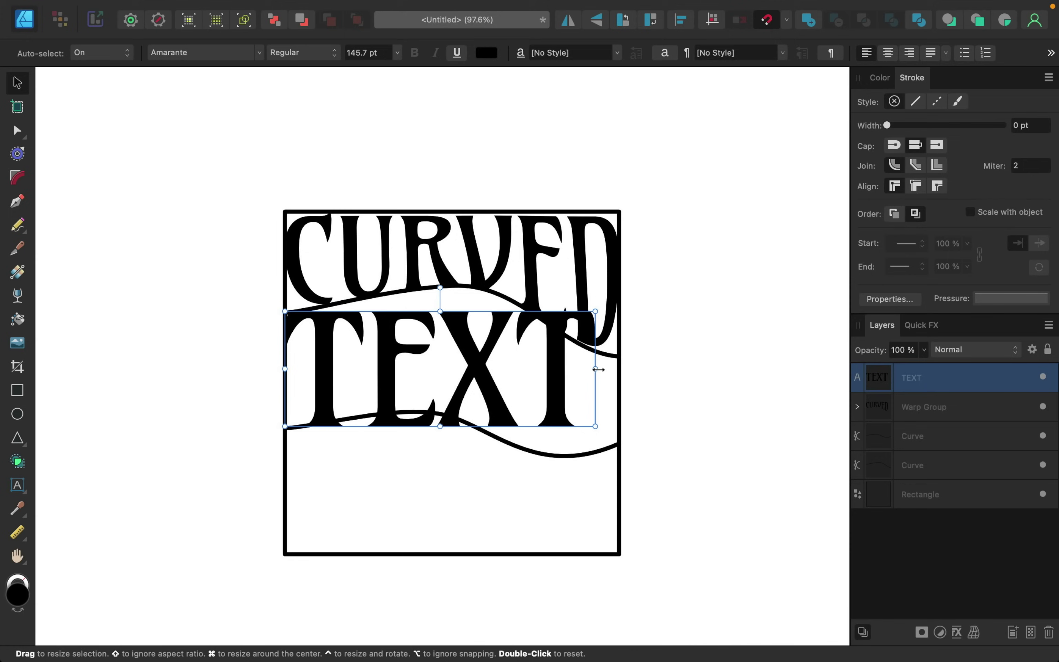
pyautogui.moveTo(596, 369); pyautogui.dragTo(618, 369)
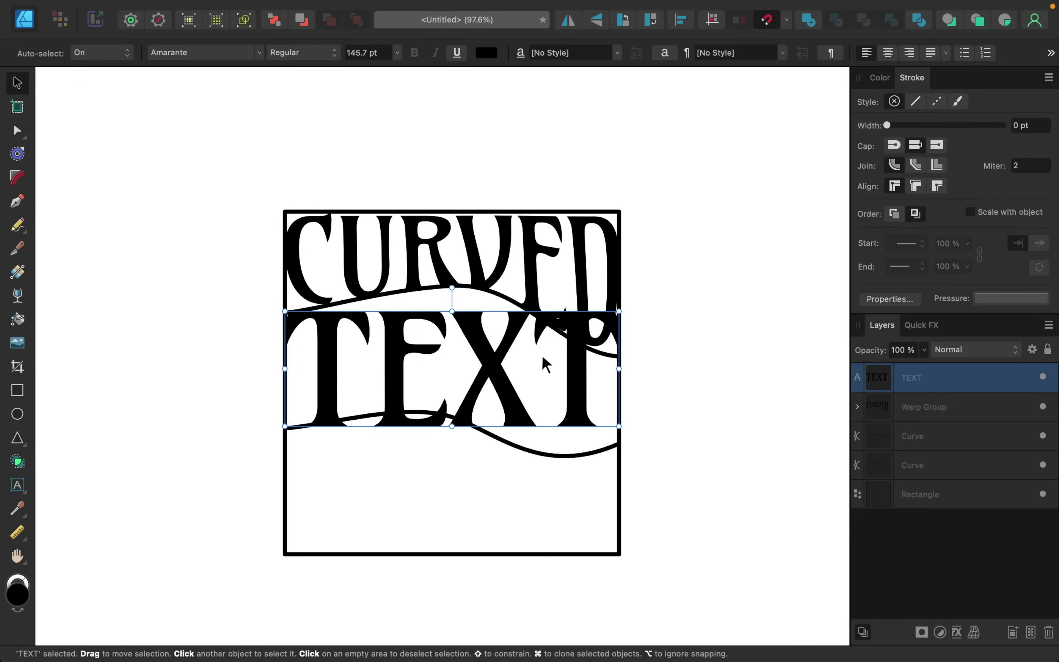
# - Apply a Quad warp to TEXT, add a middle mesh line, and move its junctions toward the waves
pyautogui.click(974, 632)
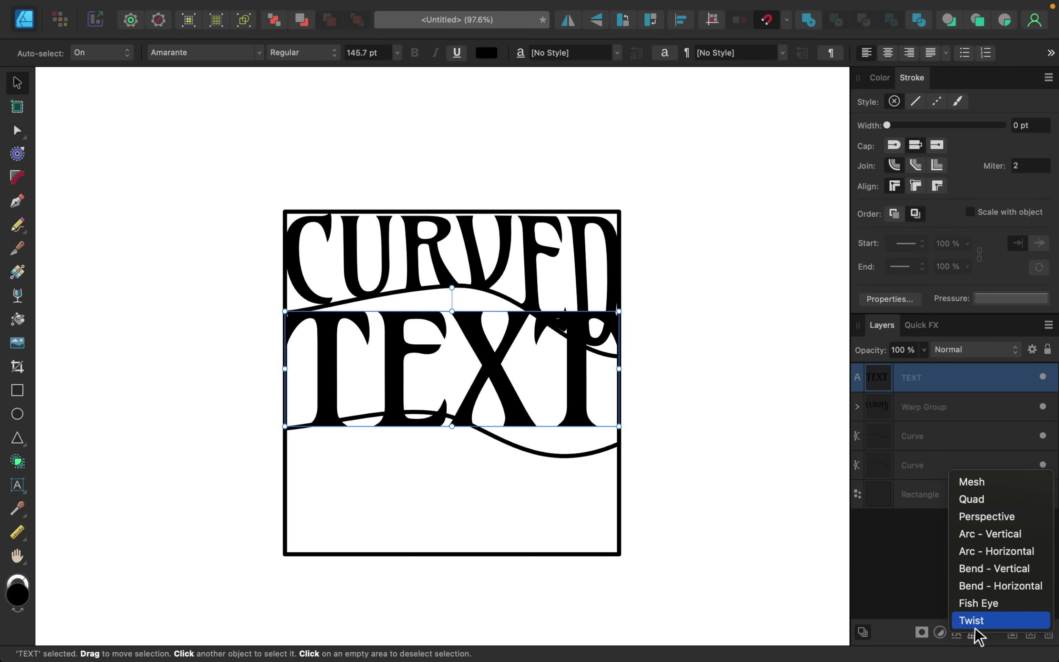
pyautogui.click(990, 504)
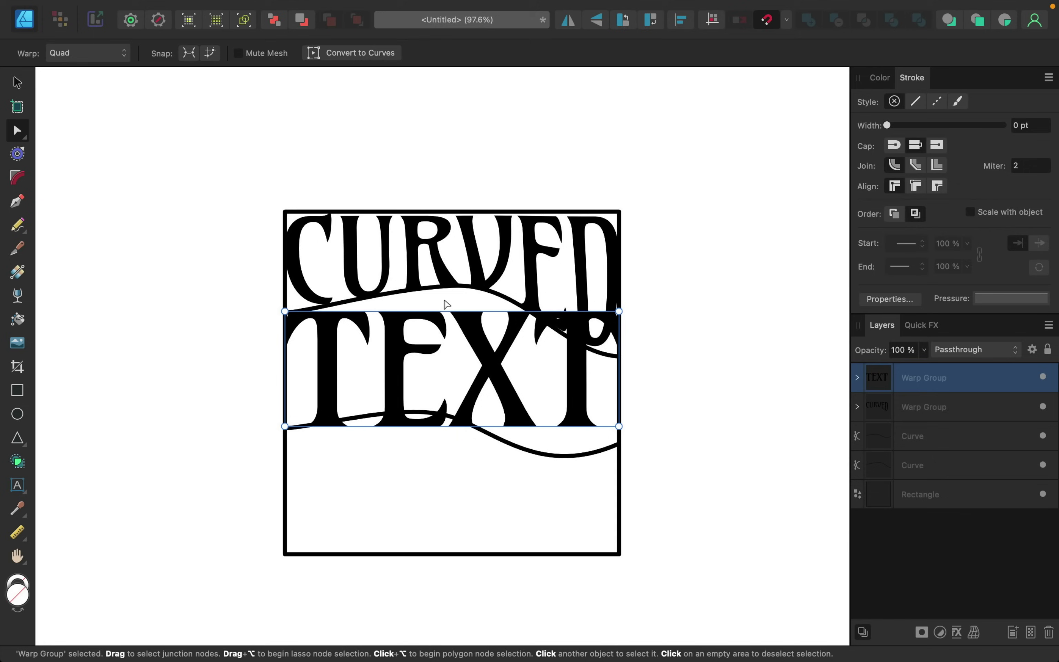
pyautogui.click(451, 426)
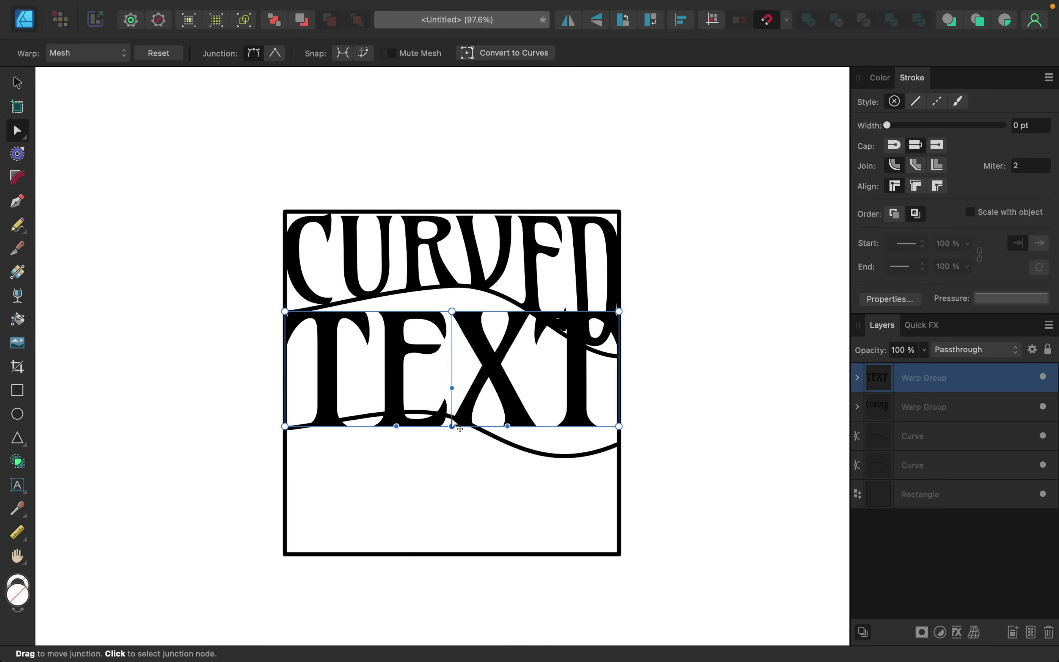
pyautogui.moveTo(453, 427); pyautogui.dragTo(452, 418)
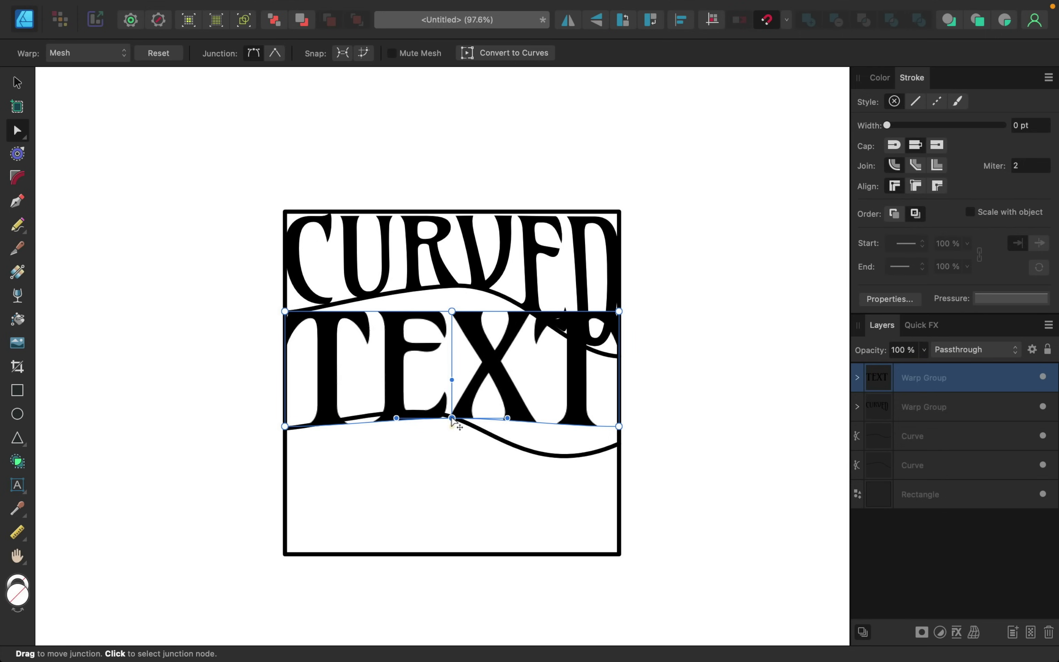
pyautogui.moveTo(451, 311); pyautogui.dragTo(452, 285)
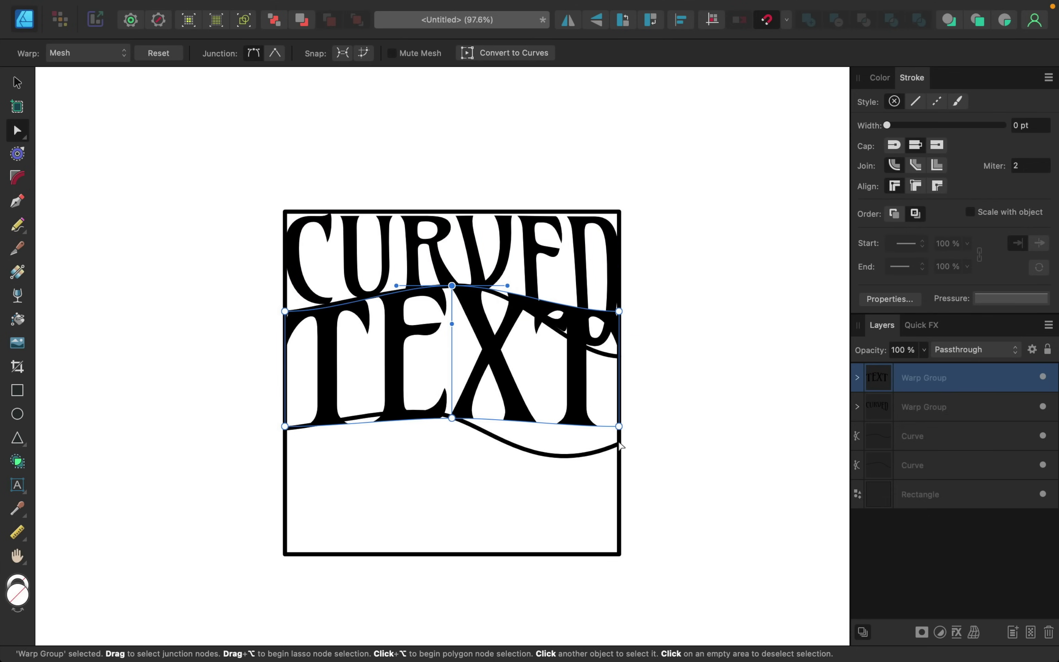
pyautogui.moveTo(618, 427); pyautogui.dragTo(618, 443)
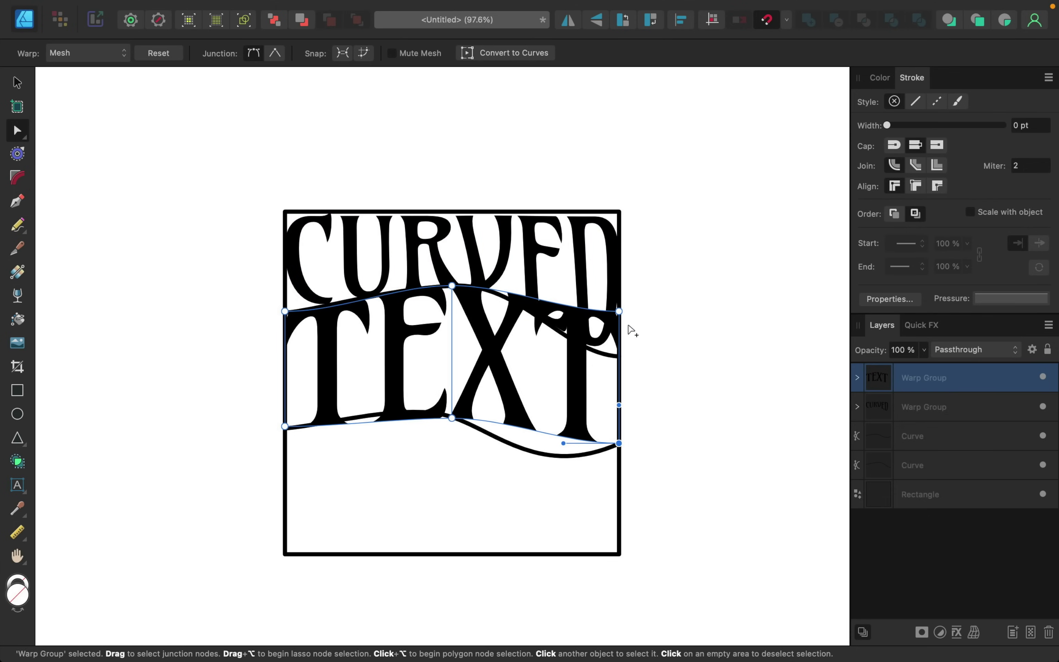
pyautogui.moveTo(619, 311); pyautogui.dragTo(573, 357)
# - Curve TEXT's top and bottom mesh handles to follow both wavy lines
pyautogui.click(452, 285)
pyautogui.moveTo(504, 287); pyautogui.dragTo(521, 287)
pyautogui.click(452, 418)
pyautogui.moveTo(397, 420); pyautogui.dragTo(396, 401)
pyautogui.click(619, 443)
pyautogui.moveTo(573, 447); pyautogui.dragTo(550, 481)
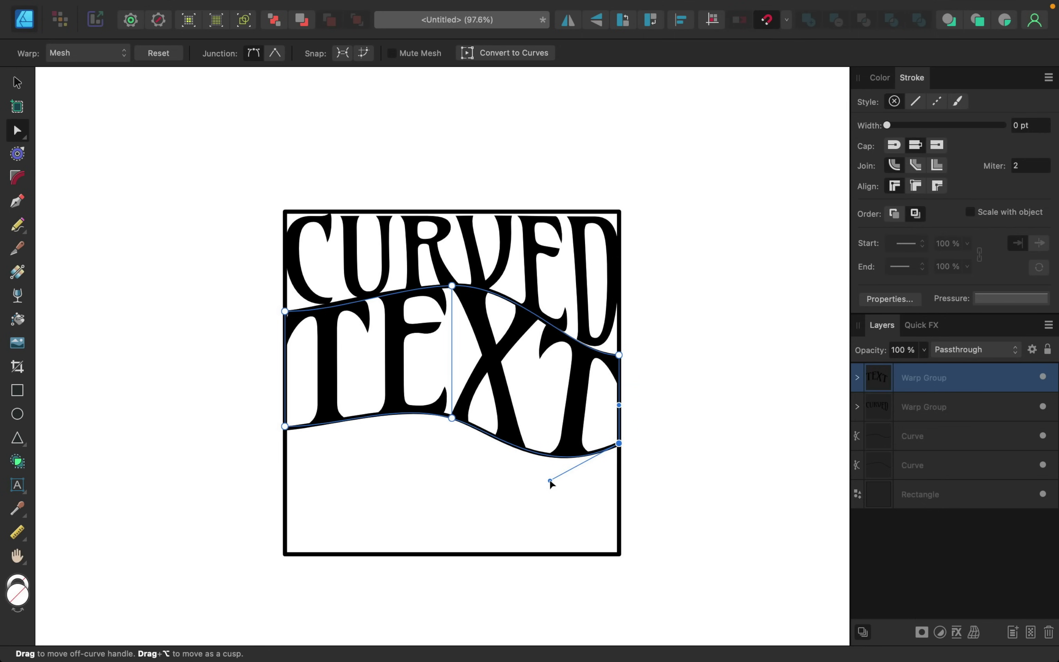
# - Type DESIGN as artistic text in a new frame left of the square
pyautogui.click(24, 483)
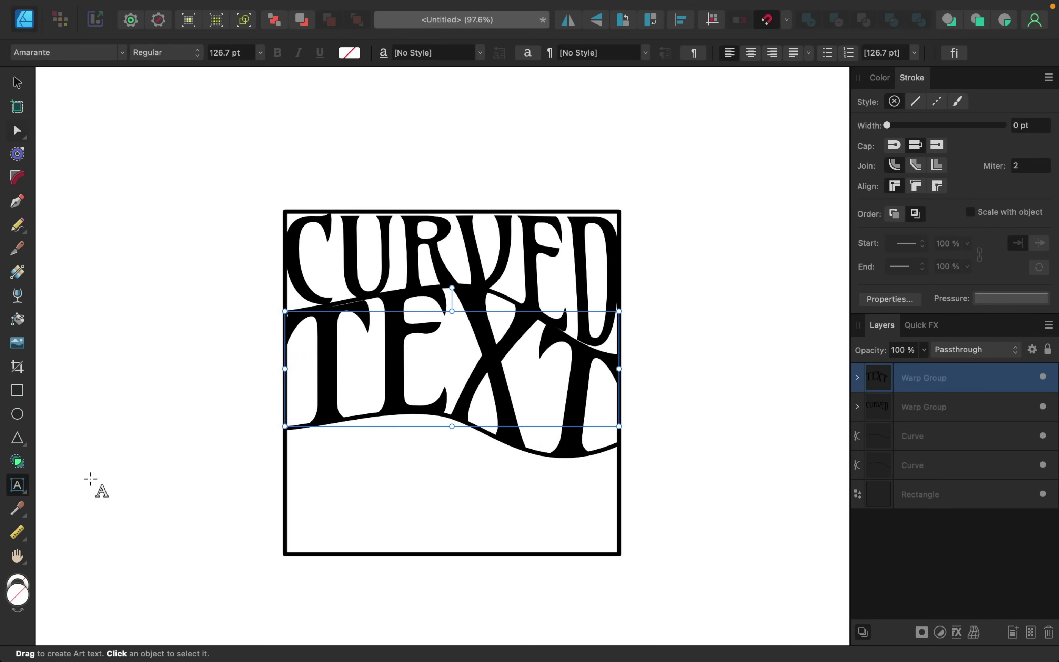
pyautogui.moveTo(148, 455); pyautogui.dragTo(234, 543)
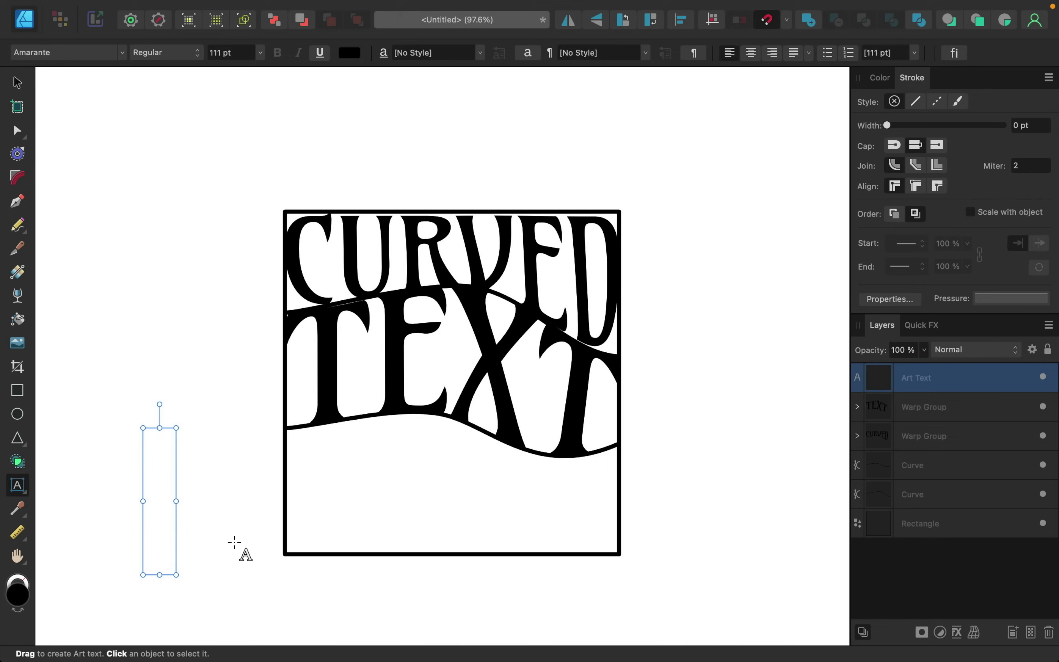
pyautogui.write('DESIGN')
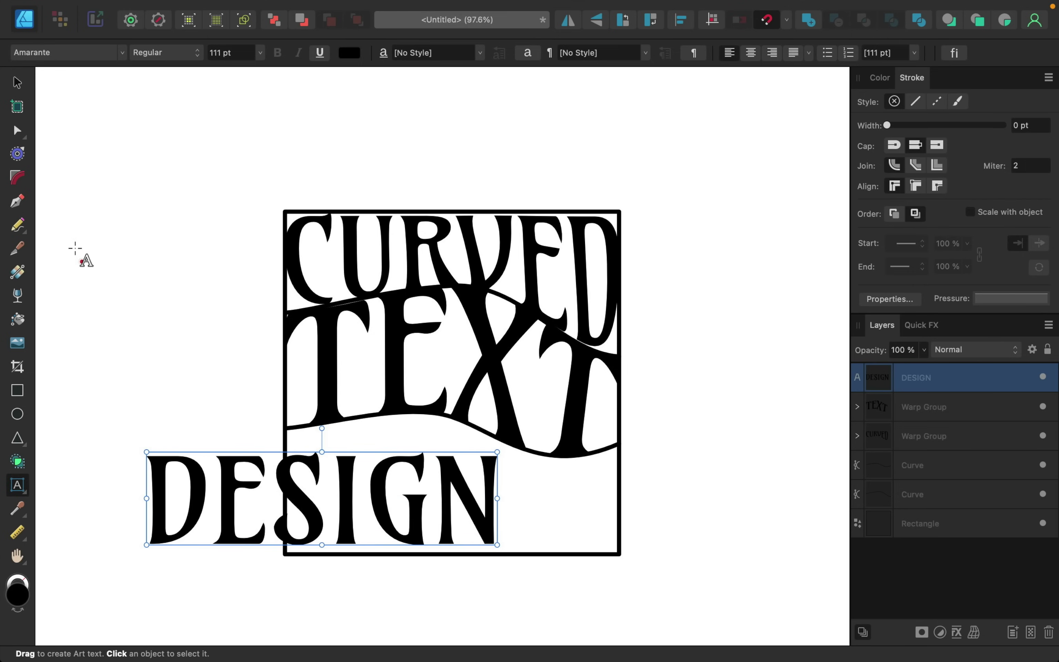
# - Move DESIGN into the square's bottom and scale it to about 152.8 pt, edge to edge
pyautogui.click(18, 83)
pyautogui.moveTo(223, 453); pyautogui.dragTo(344, 462)
pyautogui.moveTo(285, 519); pyautogui.dragTo(166, 589)
pyautogui.moveTo(244, 508); pyautogui.dragTo(379, 510)
pyautogui.moveTo(766, 490); pyautogui.dragTo(621, 488)
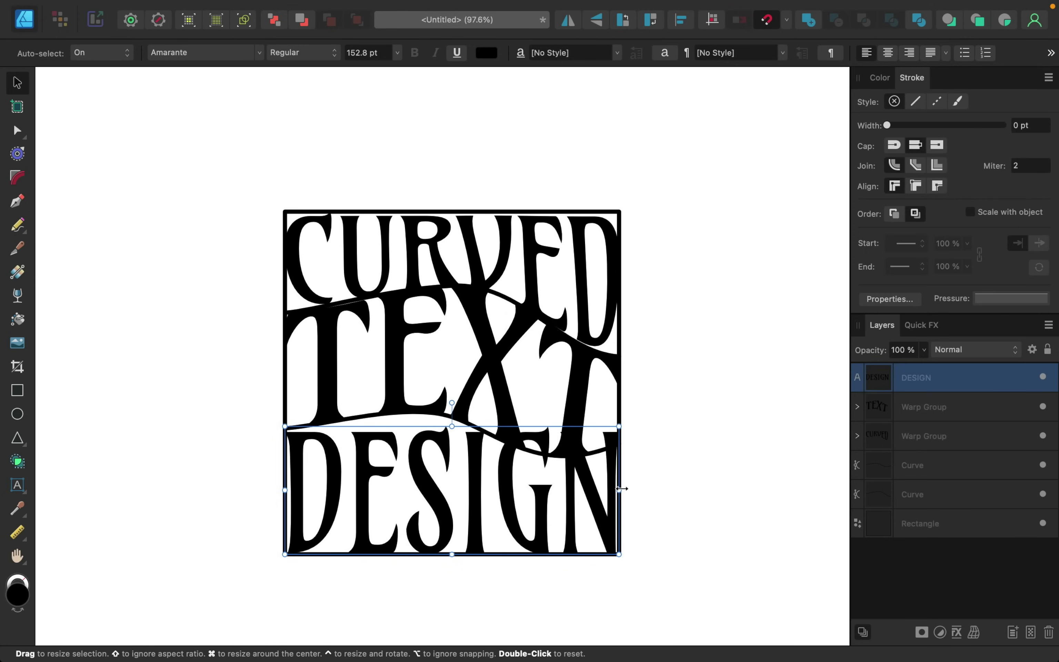
# - Apply a Quad warp to DESIGN and add a middle mesh line on its top edge
pyautogui.click(973, 634)
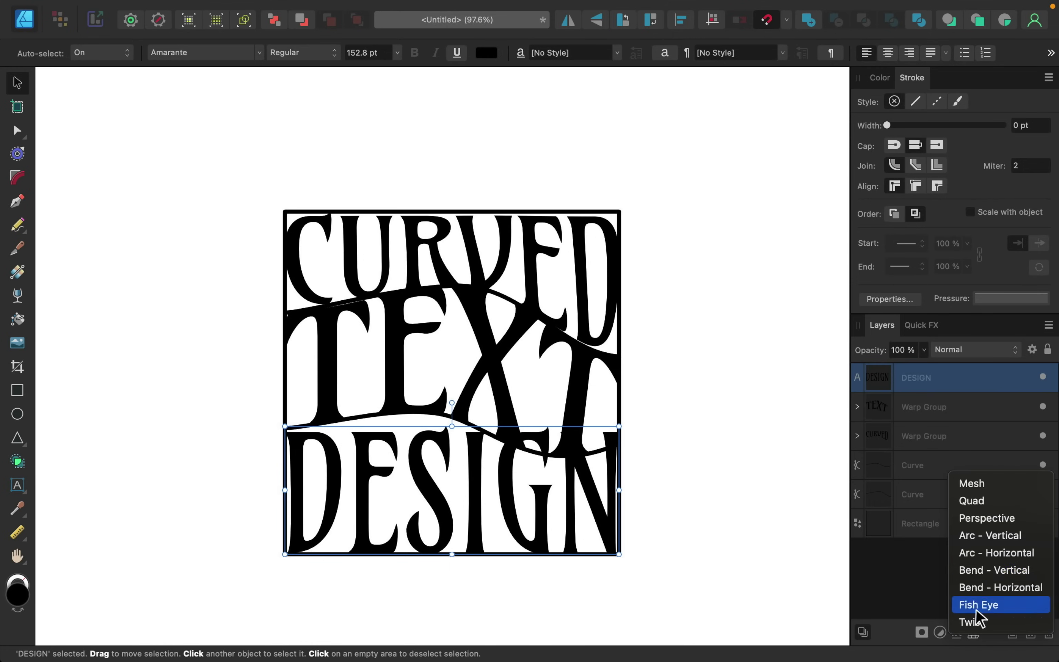
pyautogui.click(993, 504)
pyautogui.scroll(-2, 437, 573)
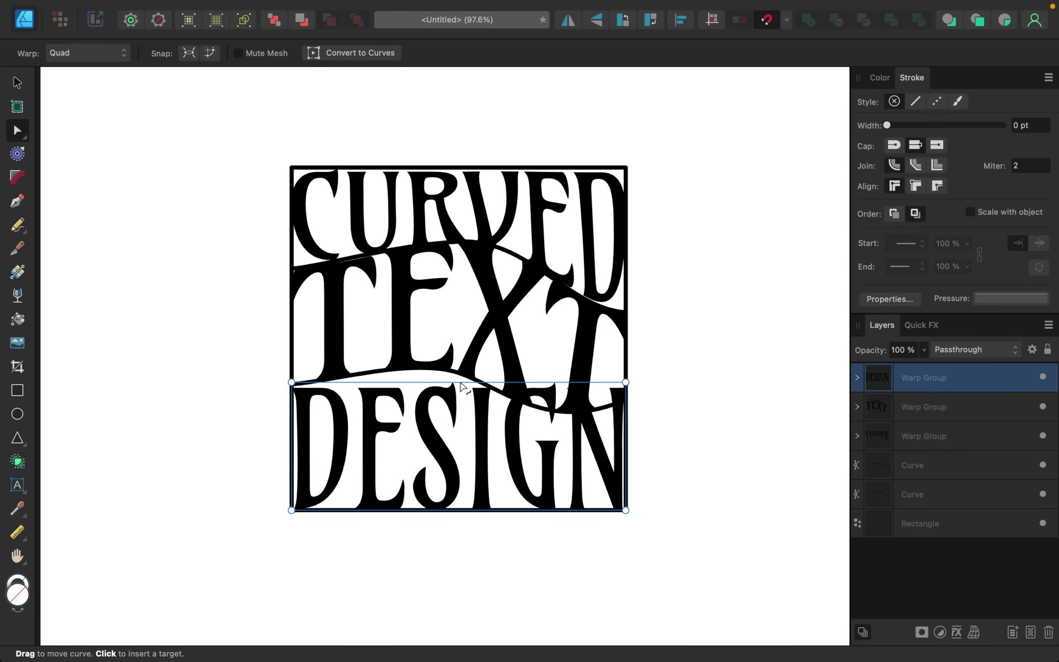
pyautogui.click(459, 383)
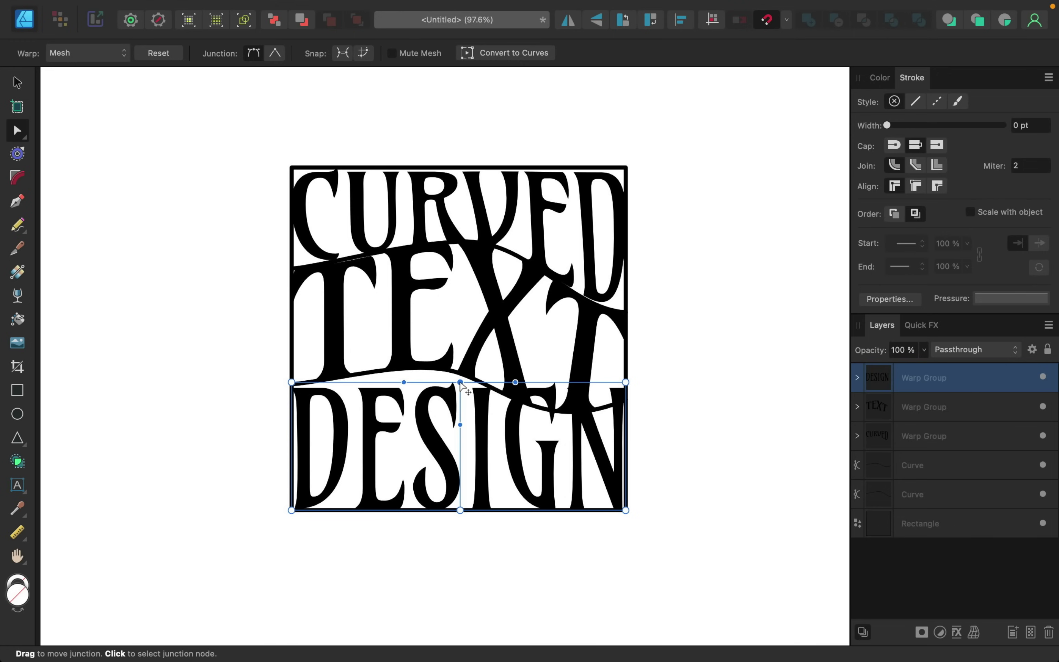
# - Drag DESIGN's top junctions and handles to follow the wavy line under TEXT
pyautogui.moveTo(460, 383); pyautogui.dragTo(460, 373)
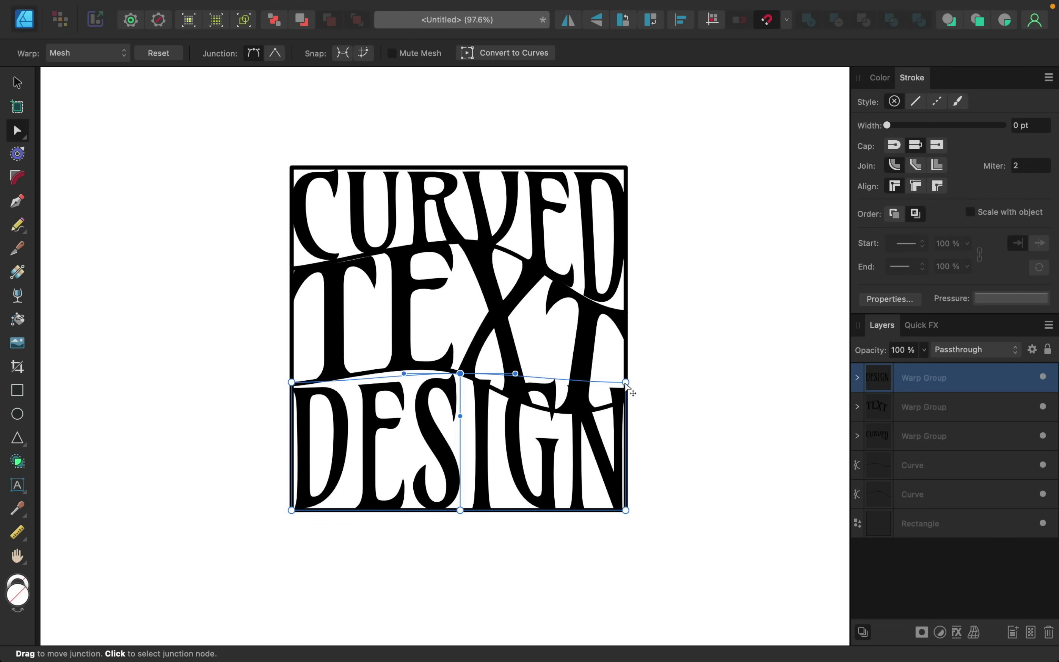
pyautogui.moveTo(625, 382); pyautogui.dragTo(557, 430)
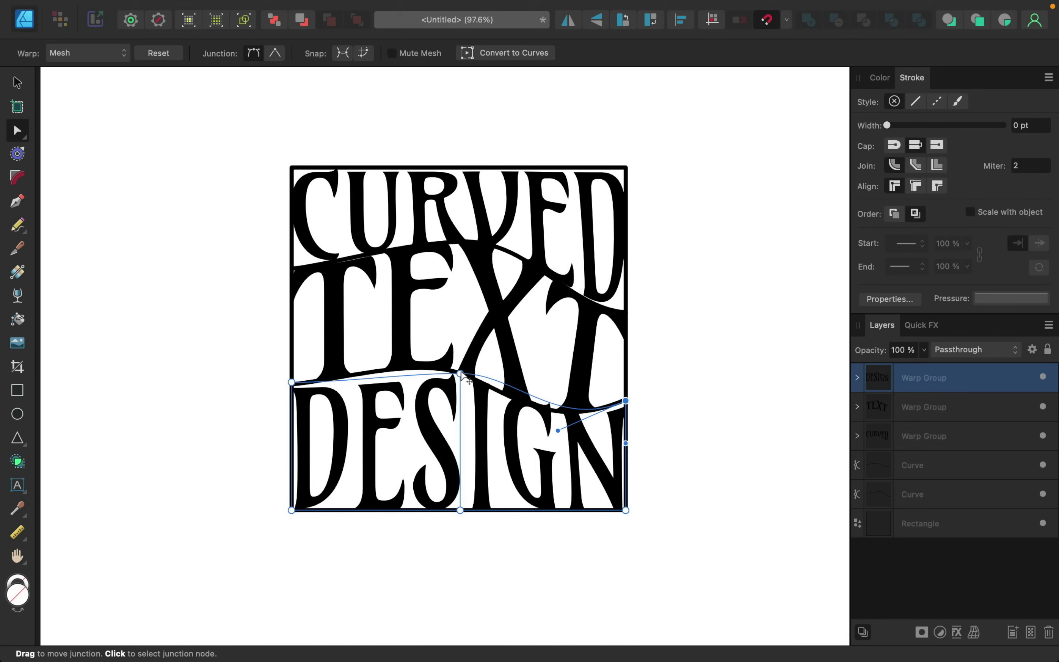
pyautogui.click(459, 373)
pyautogui.moveTo(516, 379); pyautogui.dragTo(515, 395)
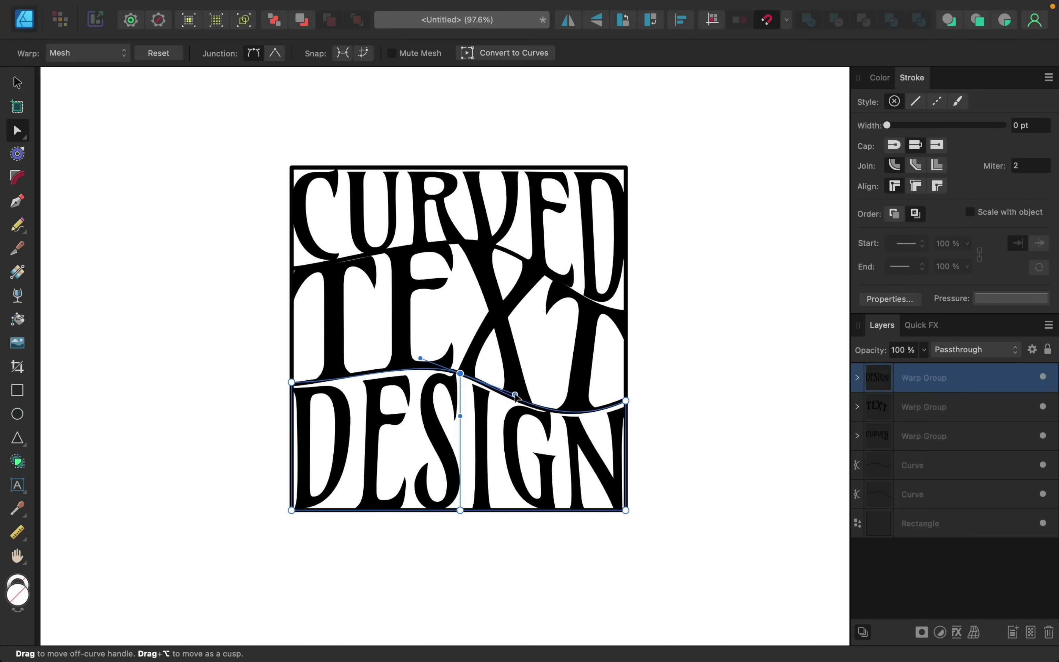
pyautogui.moveTo(421, 358); pyautogui.dragTo(413, 356)
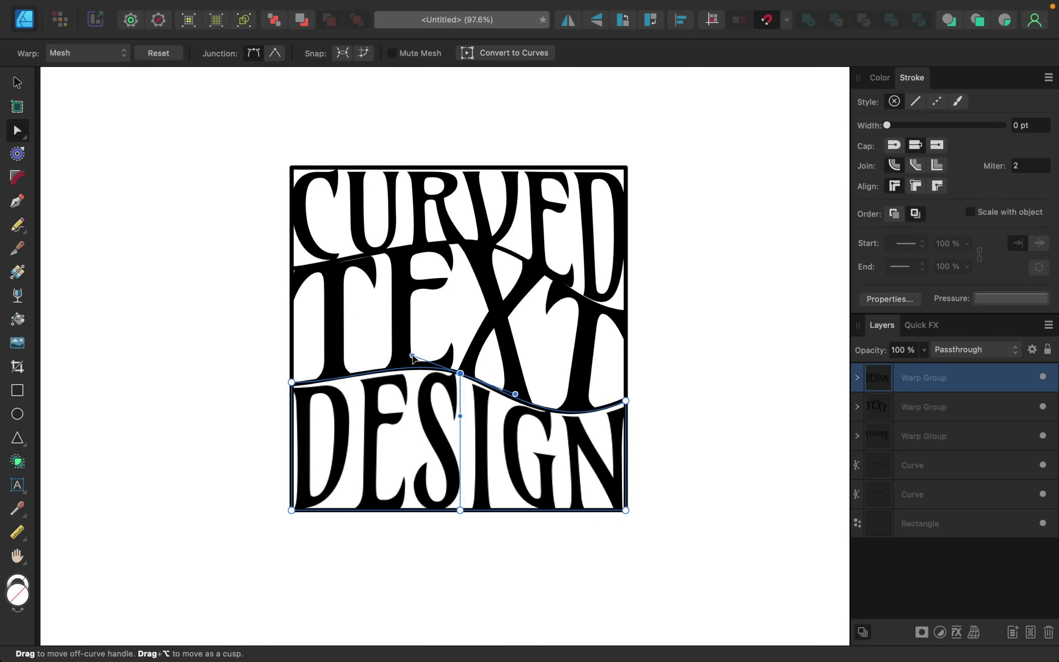
pyautogui.scroll(2, 666, 412)
pyautogui.hscroll(1, 666, 412)
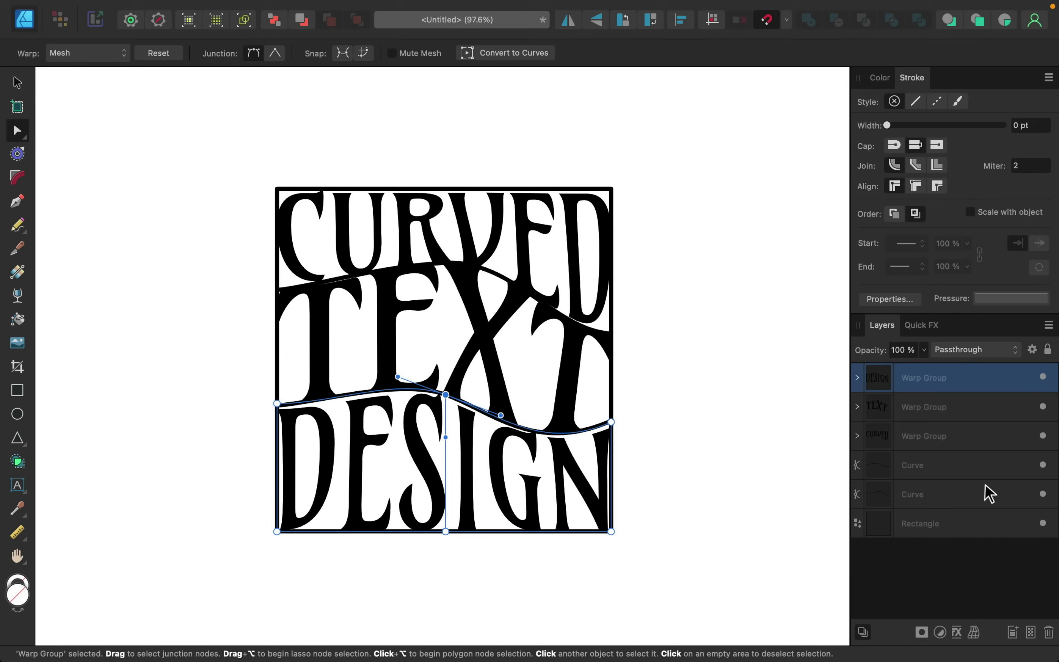
# - Delete the two wavy guide curves and the square frame
pyautogui.click(936, 472)
pyautogui.keyDown('shift'); pyautogui.click(928, 523); pyautogui.keyUp('shift')
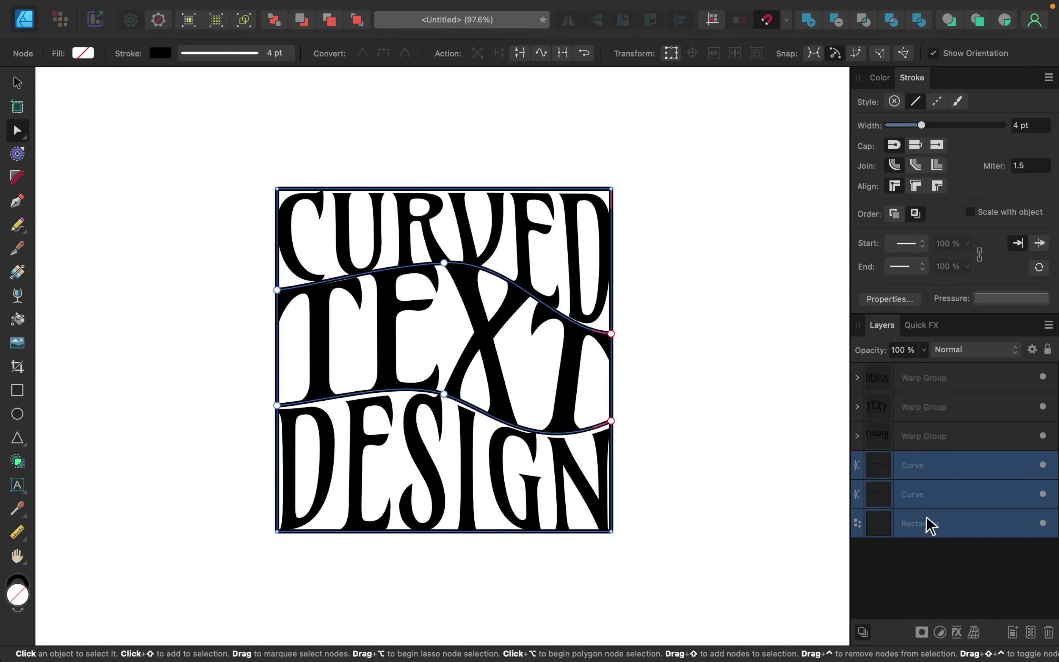
pyautogui.press('BackSpace')
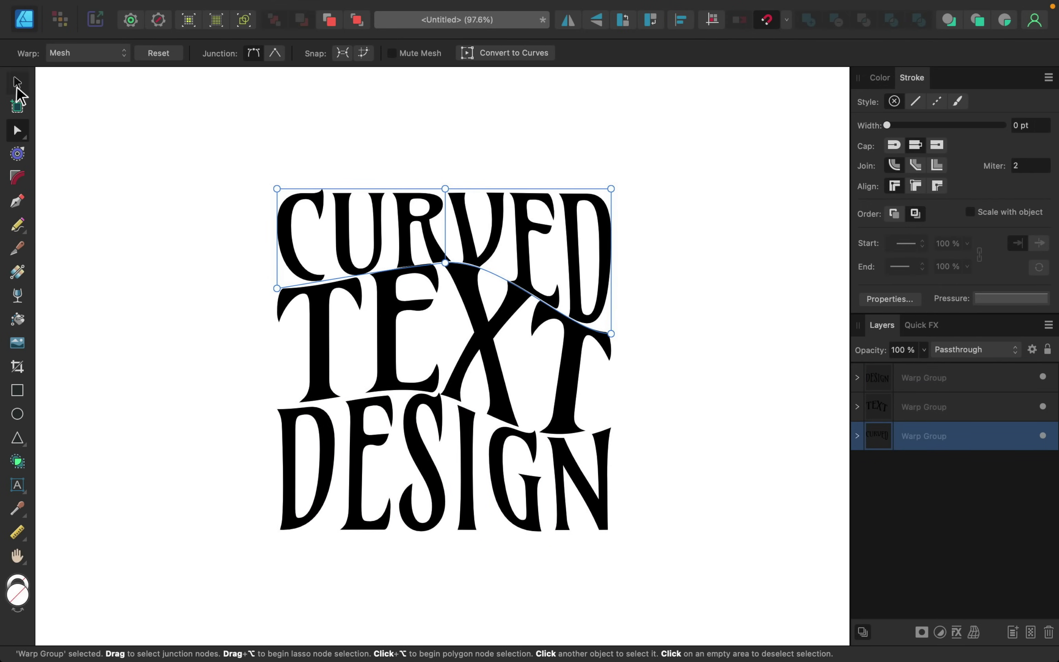
# - Nudge CURVED up twice and the DESIGN warp group down twice with Shift+arrows
pyautogui.click(17, 87)
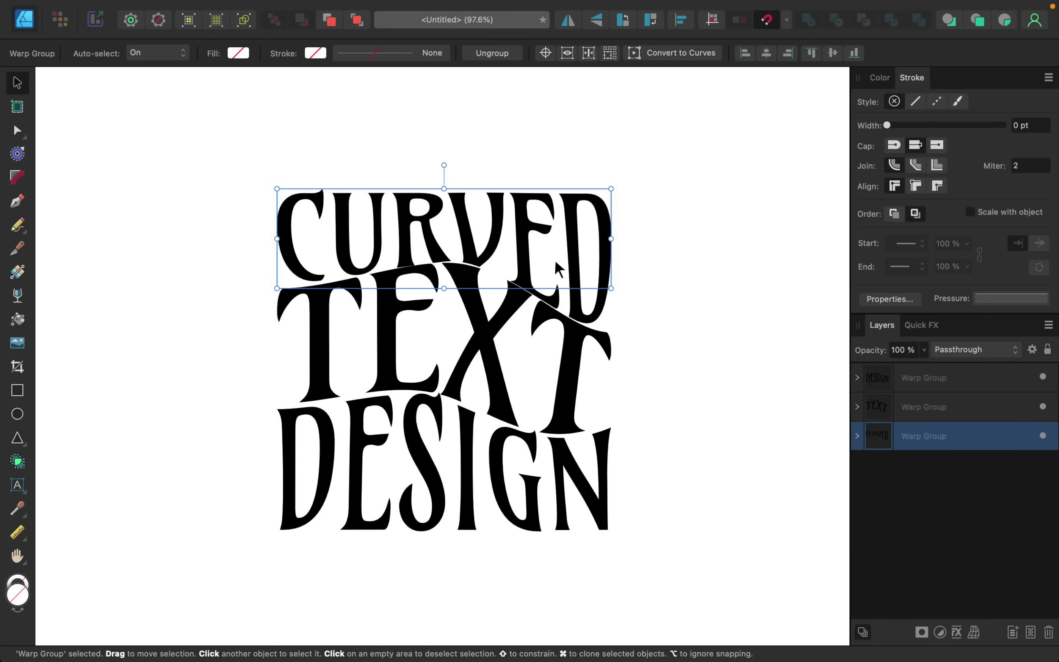
pyautogui.hotkey('shift', 'Up')
pyautogui.hotkey('shift', 'Up')
pyautogui.hotkey('shift', 'Up')
pyautogui.hotkey('shift', 'Up')
pyautogui.hotkey('shift', 'Up')
pyautogui.hotkey('shift', 'Up')
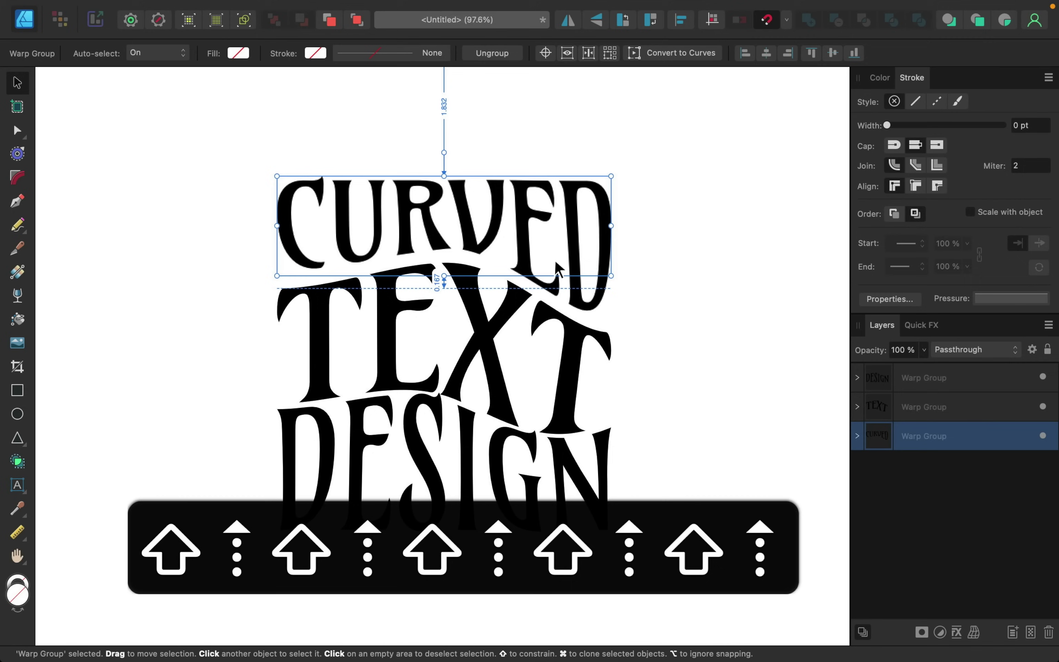
pyautogui.hotkey('shift', 'Up')
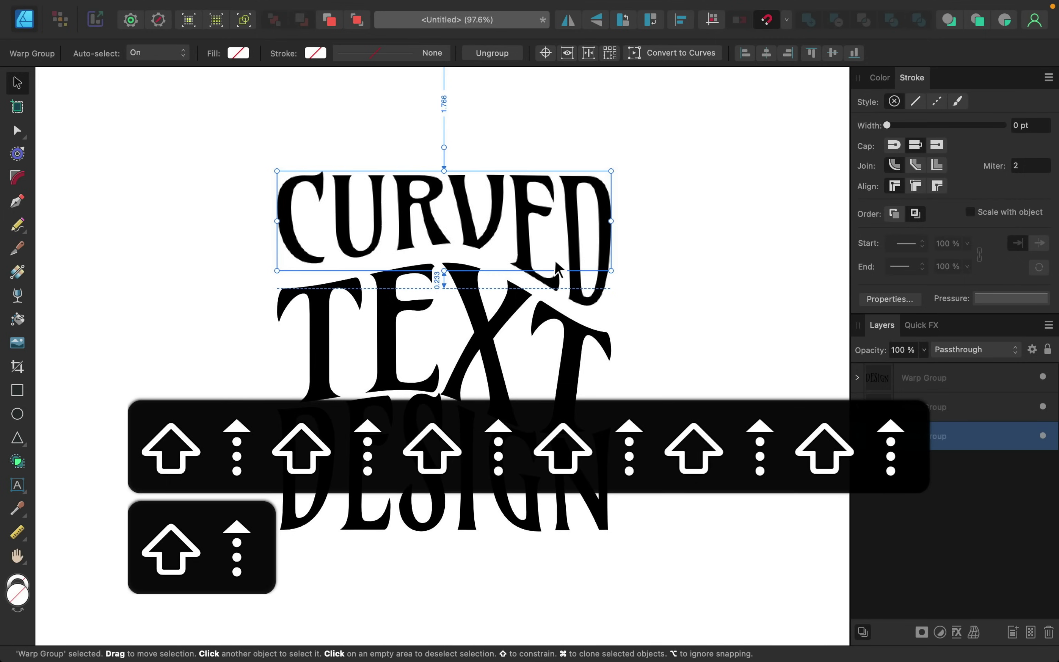
pyautogui.click(932, 385)
pyautogui.hotkey('shift', 'Down')
pyautogui.hotkey('shift', 'Down')
pyautogui.hotkey('shift', 'Down')
pyautogui.hotkey('shift', 'Down')
pyautogui.hotkey('shift', 'Down')
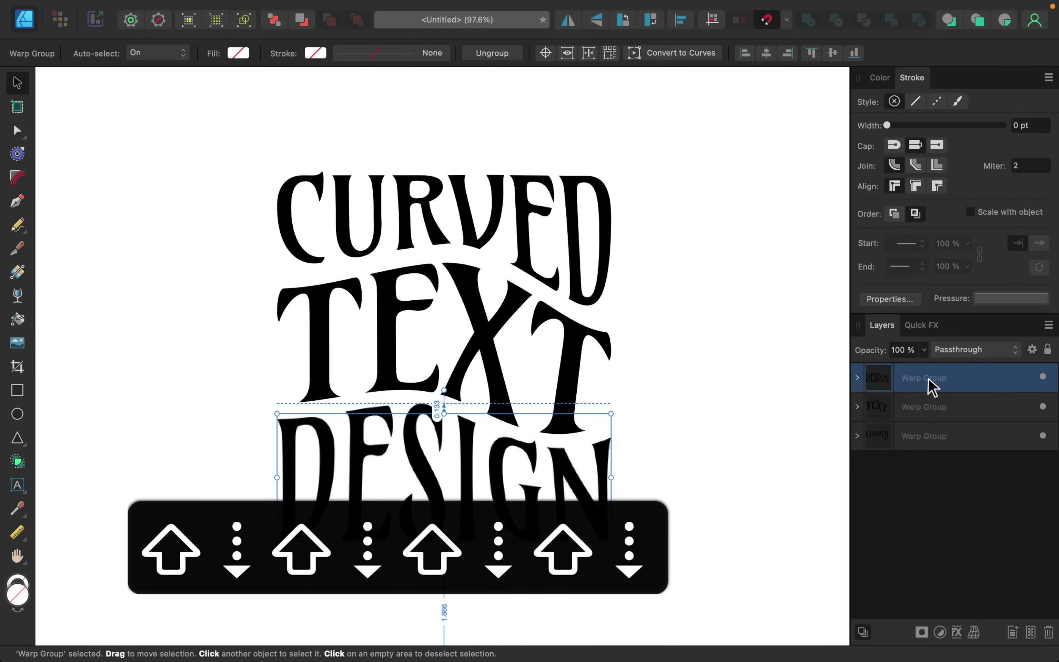
pyautogui.hotkey('shift', 'Down')
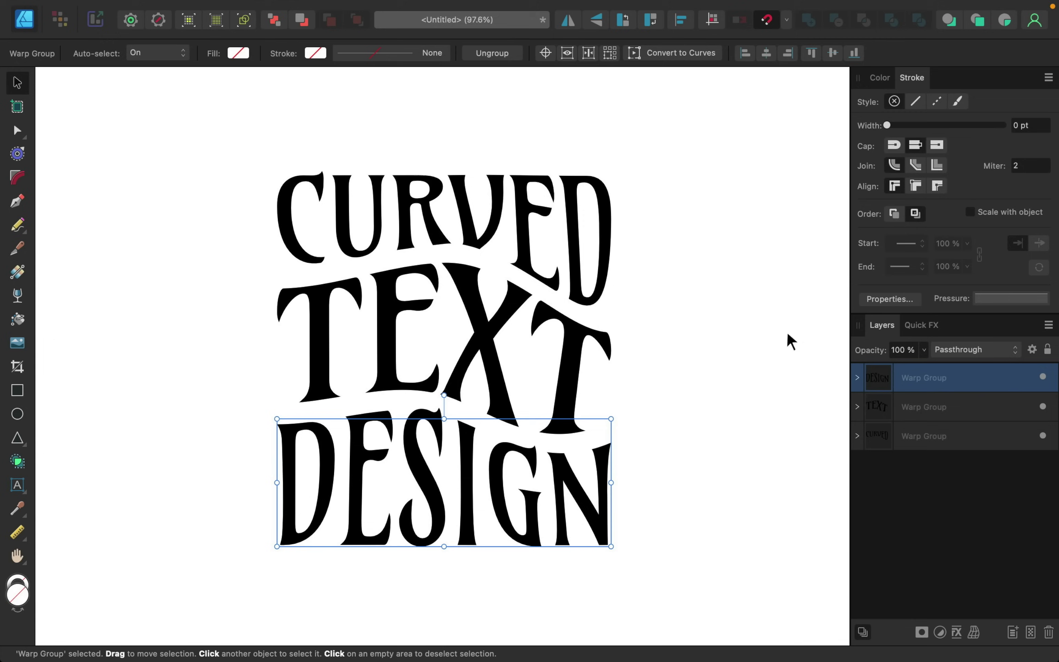
pyautogui.click(858, 377)
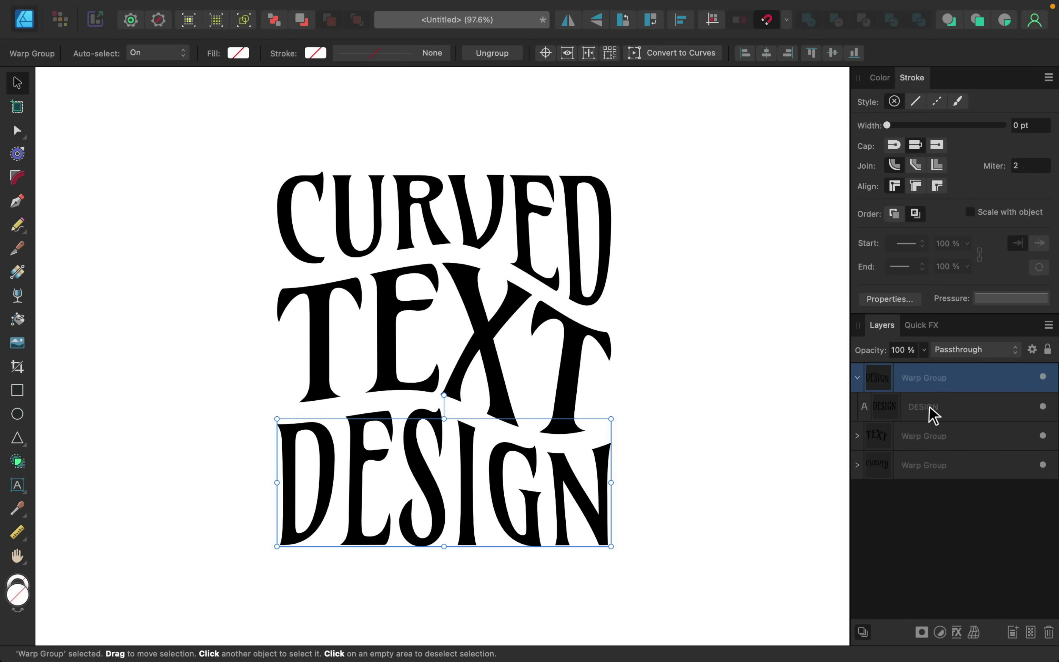
pyautogui.click(931, 411)
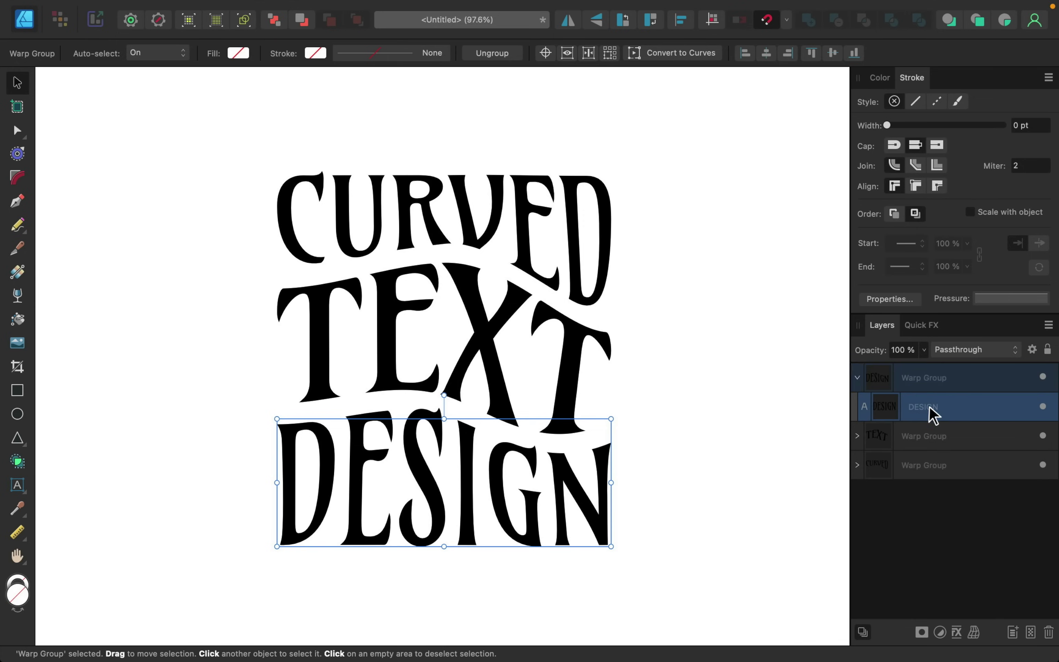
pyautogui.click(919, 380)
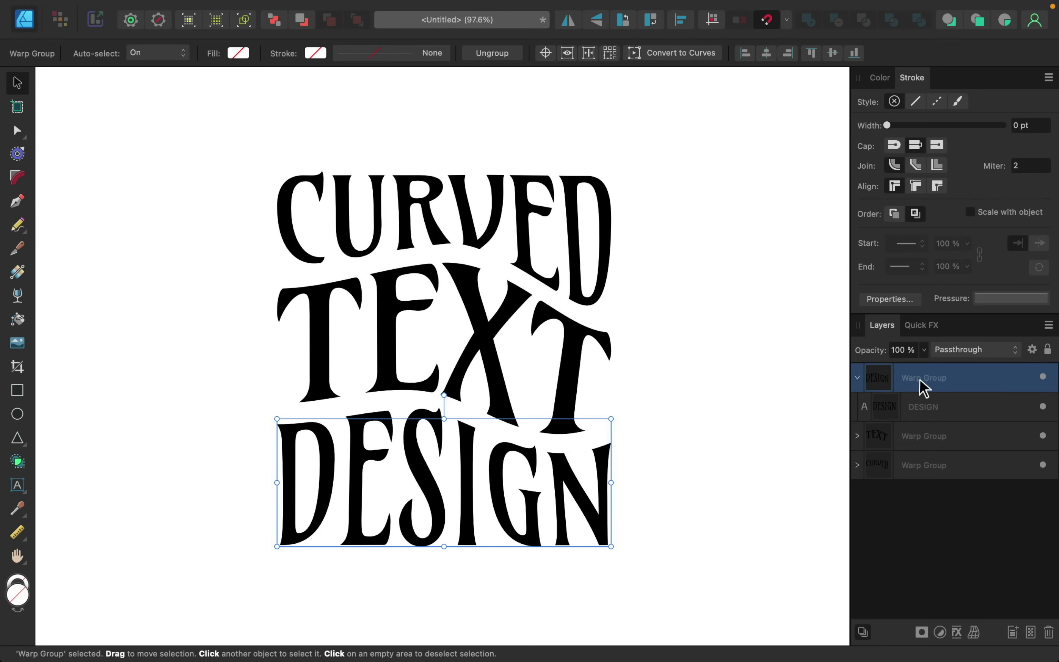
pyautogui.click(956, 632)
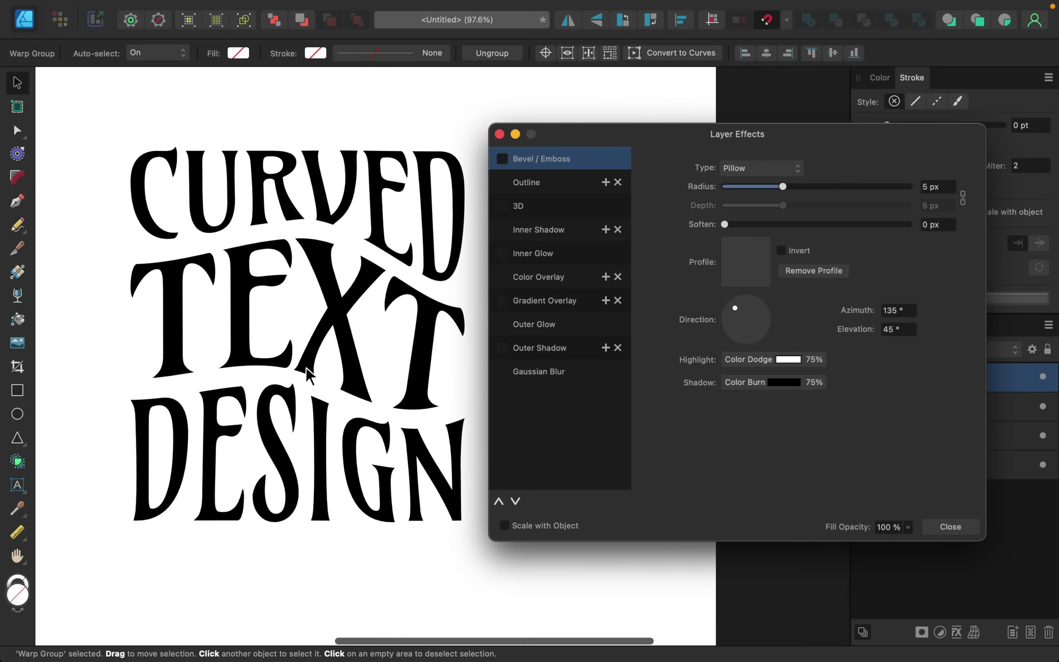
pyautogui.click(509, 183)
pyautogui.click(504, 183)
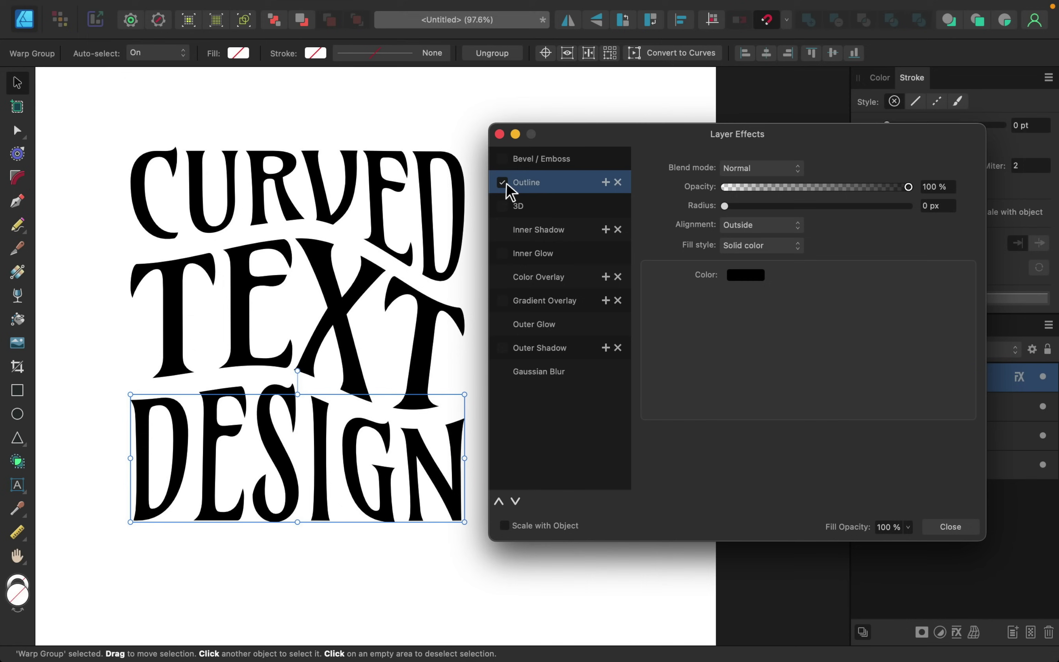
pyautogui.moveTo(727, 206); pyautogui.dragTo(815, 216)
pyautogui.click(744, 276)
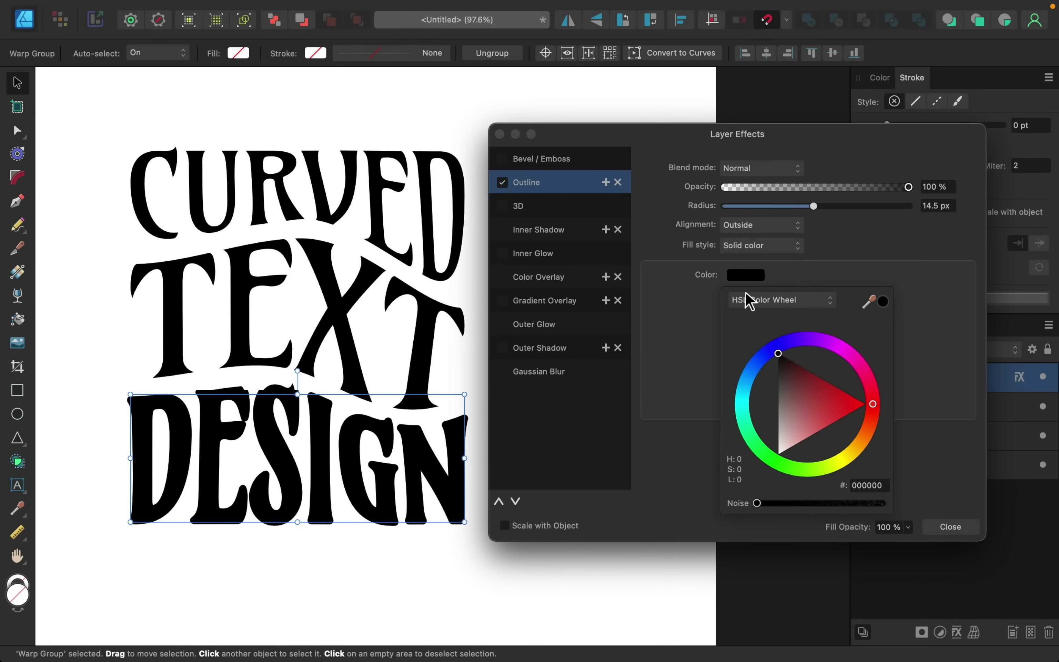
pyautogui.moveTo(797, 394); pyautogui.dragTo(848, 390)
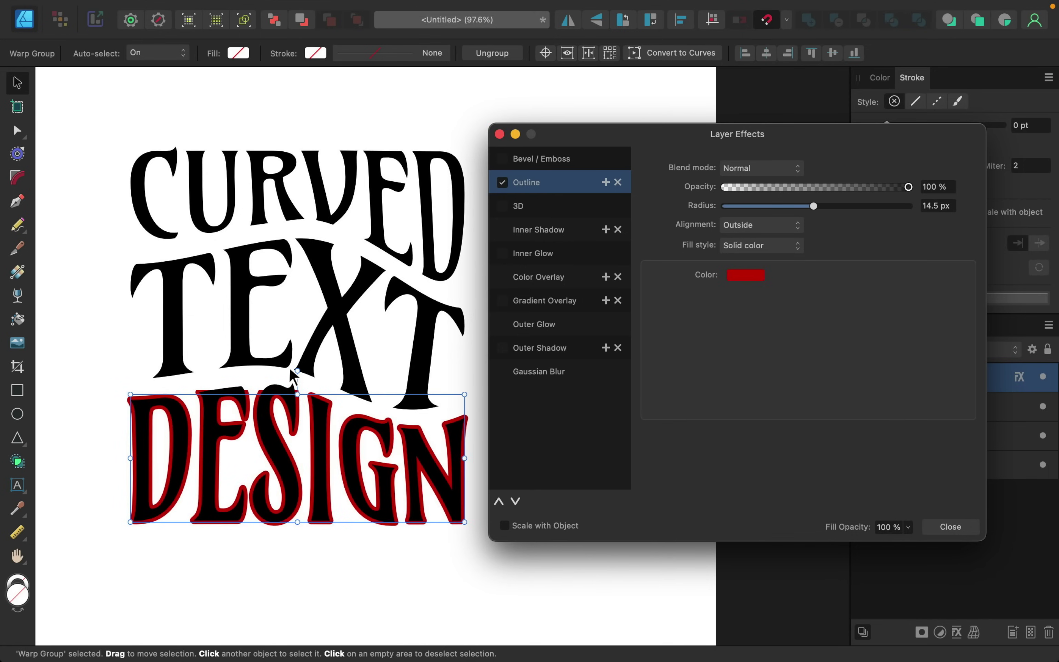
pyautogui.scroll(3, 291, 371)
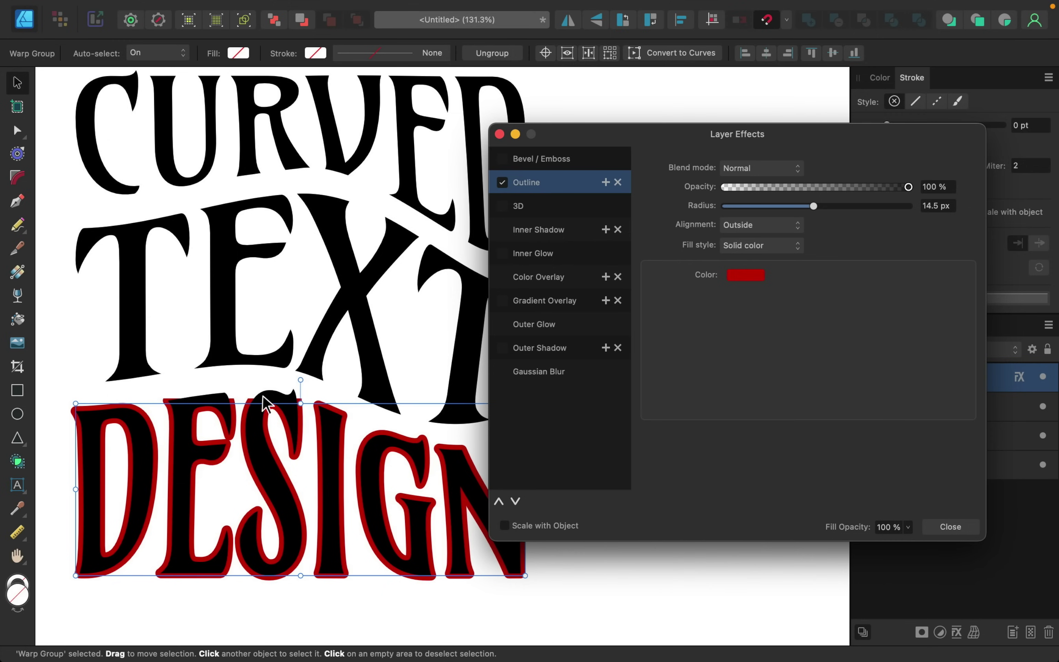
pyautogui.click(502, 182)
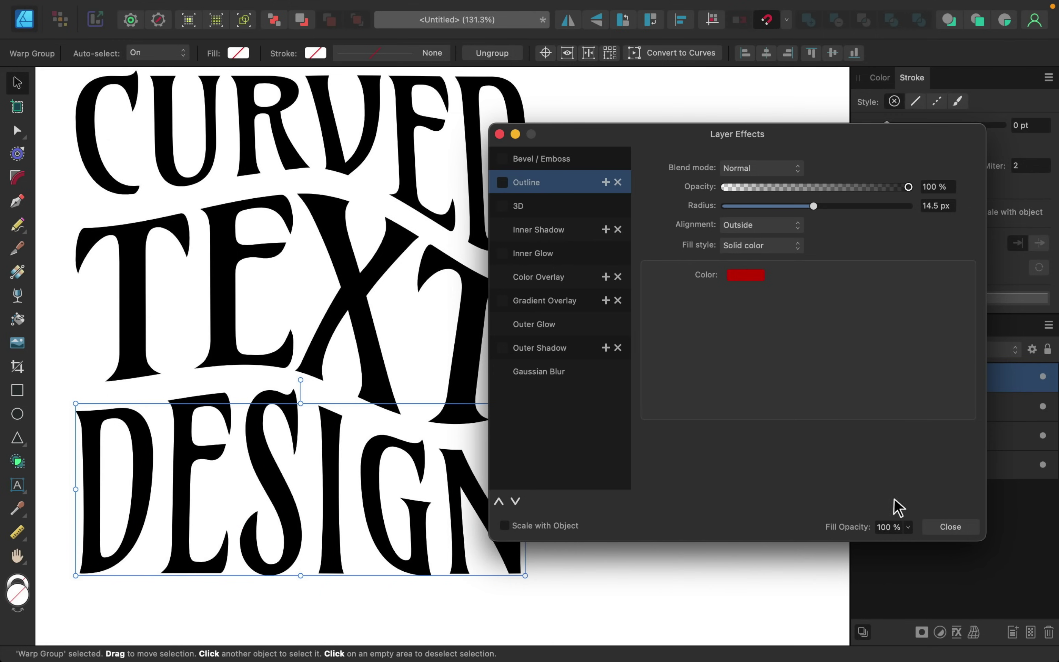
pyautogui.click(948, 527)
pyautogui.click(857, 378)
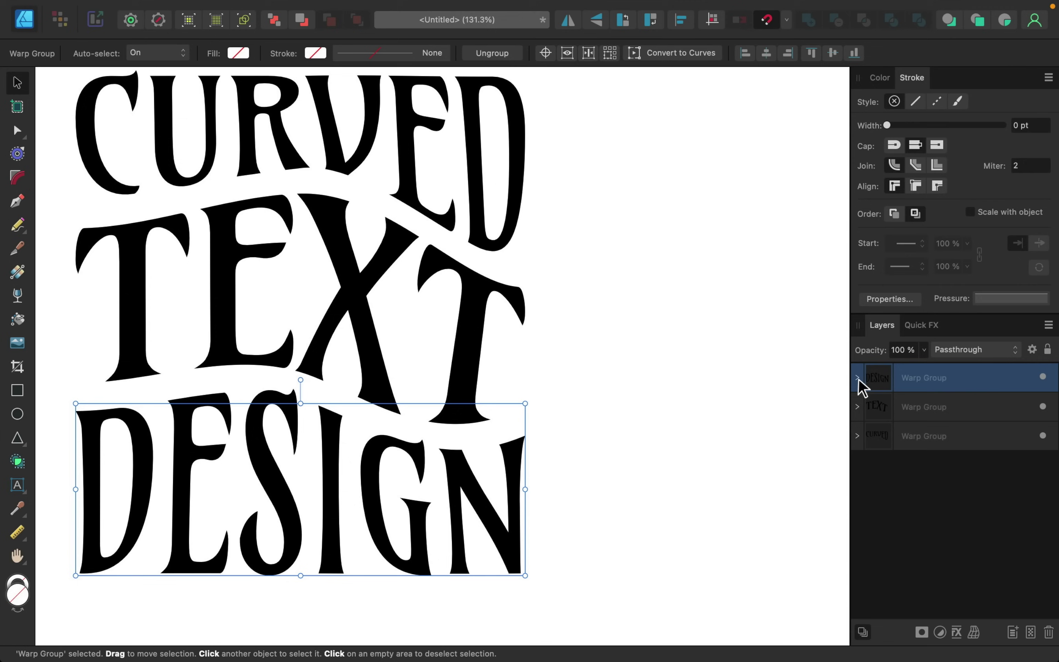
pyautogui.click(857, 377)
pyautogui.click(922, 411)
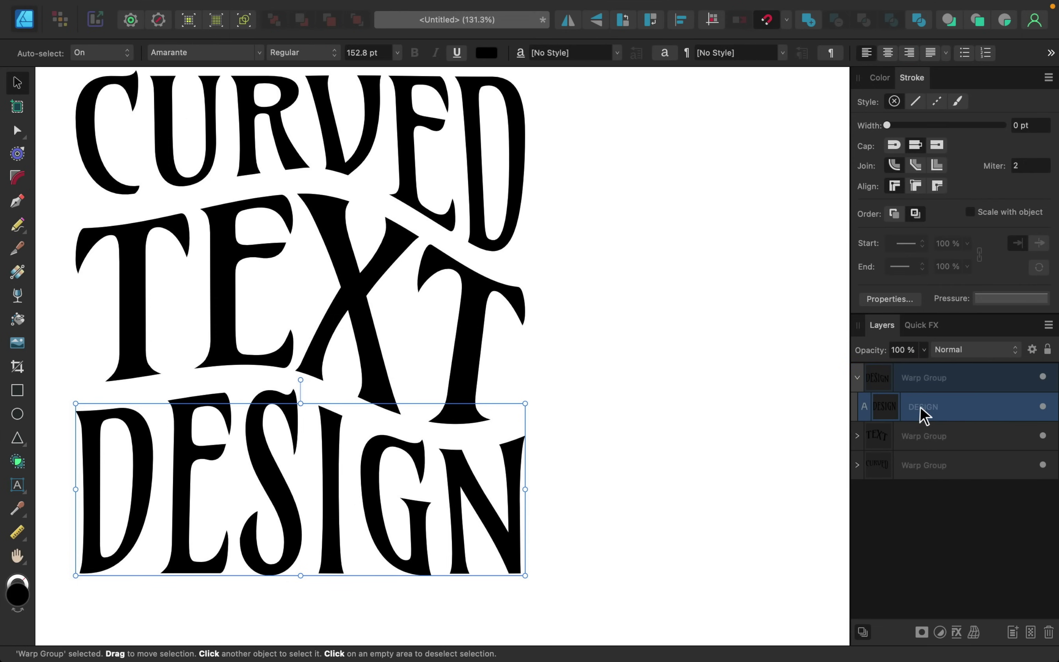
pyautogui.click(957, 632)
pyautogui.click(502, 182)
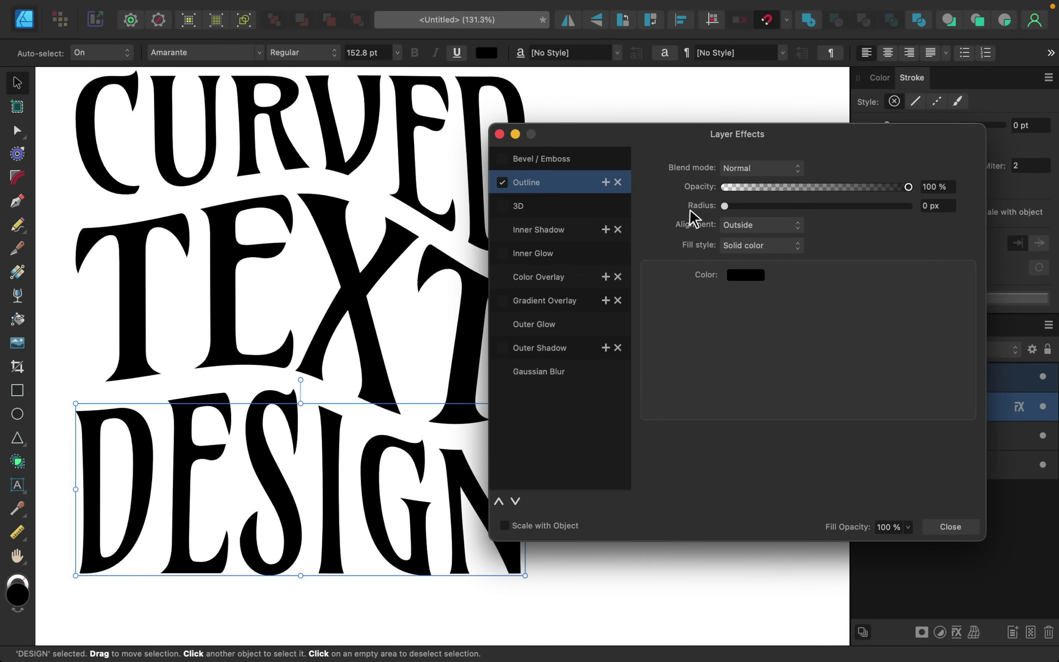
pyautogui.moveTo(783, 206); pyautogui.dragTo(830, 207)
pyautogui.click(745, 274)
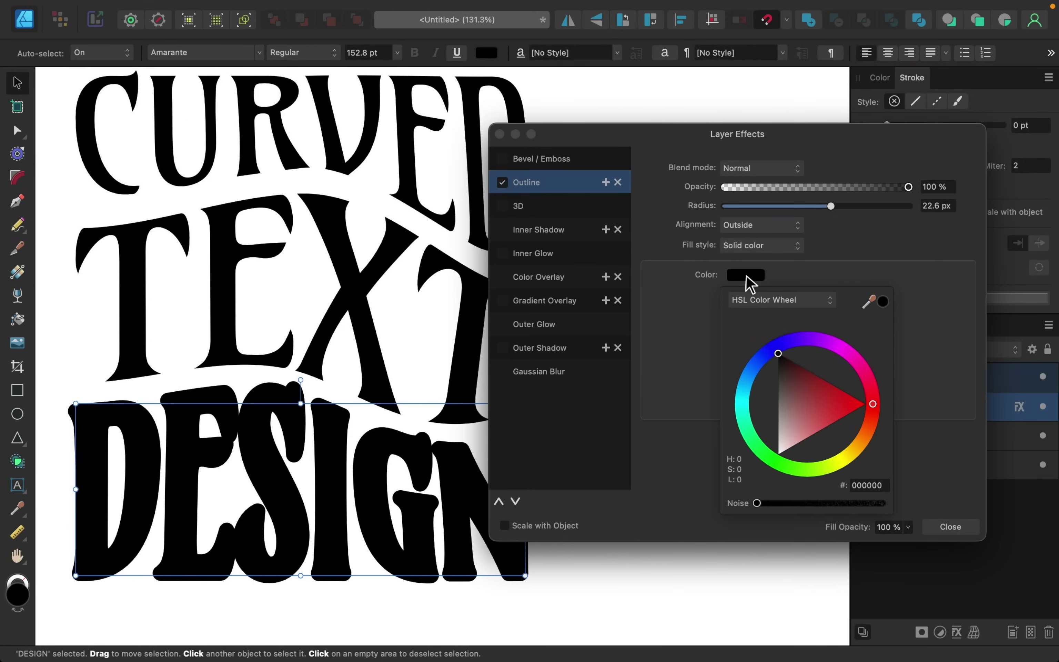
pyautogui.click(834, 398)
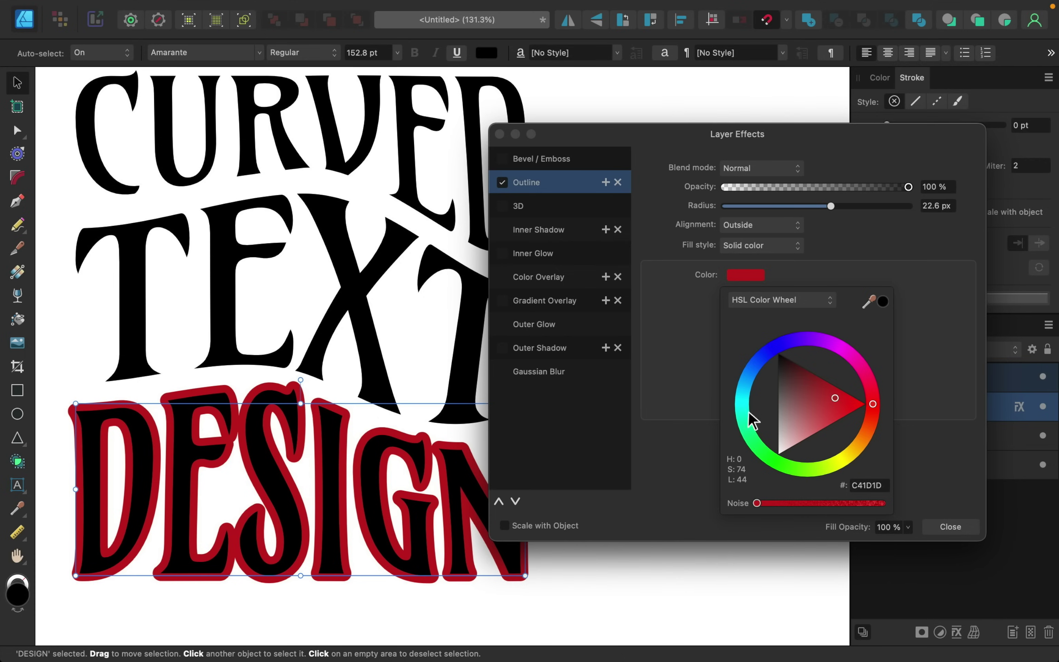
pyautogui.click(502, 182)
pyautogui.click(950, 526)
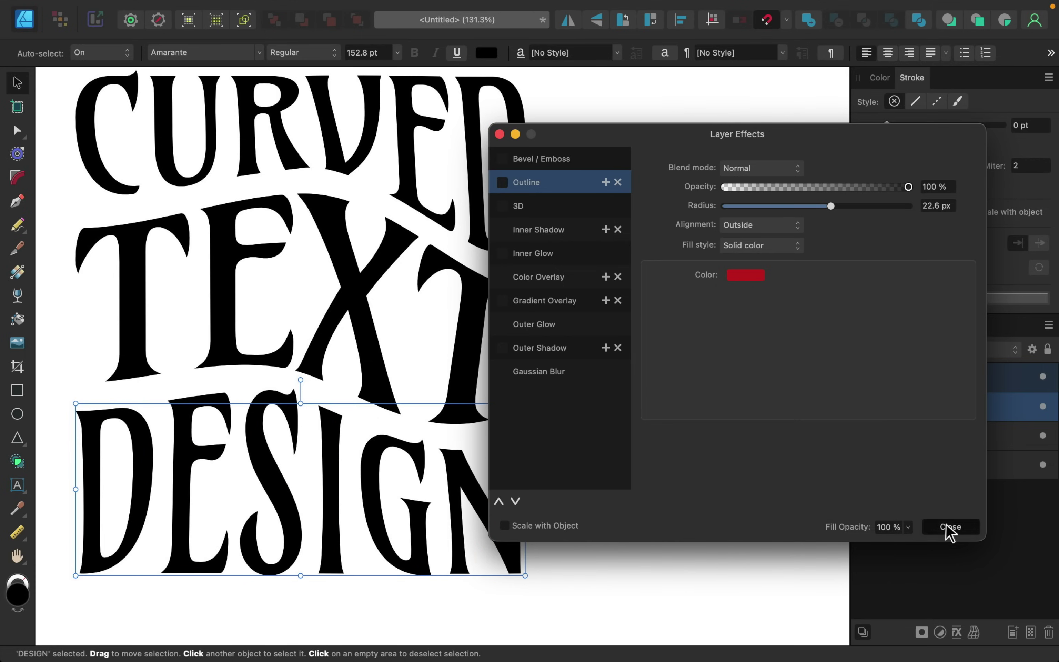
pyautogui.hscroll(-3, 551, 203)
pyautogui.scroll(-4, 548, 197)
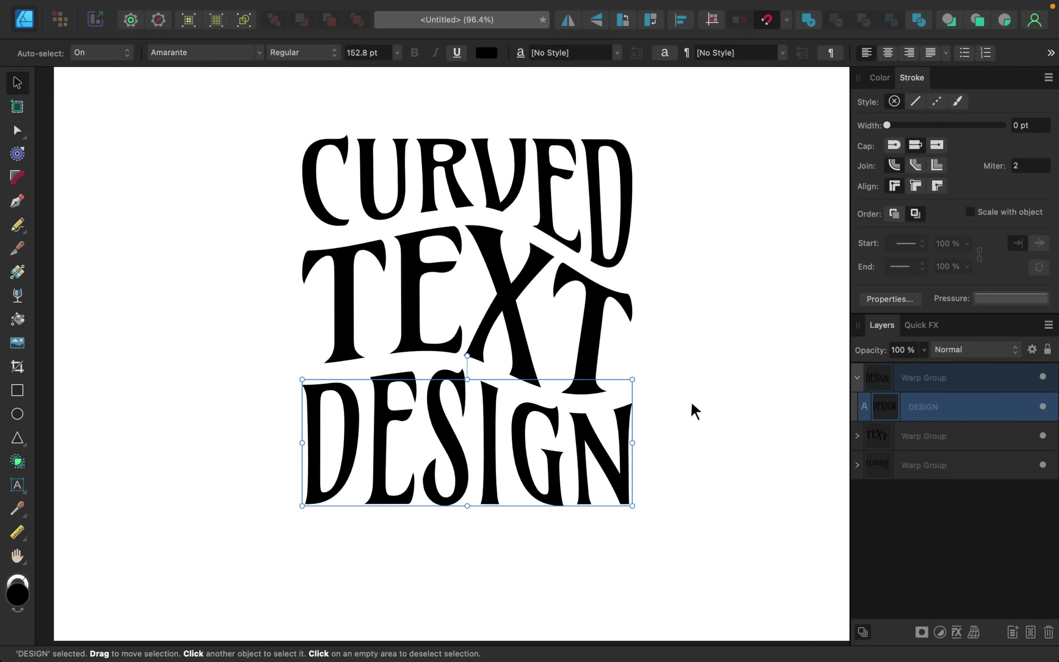
# - Draw a page-sized rectangle, send it to the bottom of the stack, and fill it cream
pyautogui.hscroll(2, 691, 403)
pyautogui.scroll(1, 692, 404)
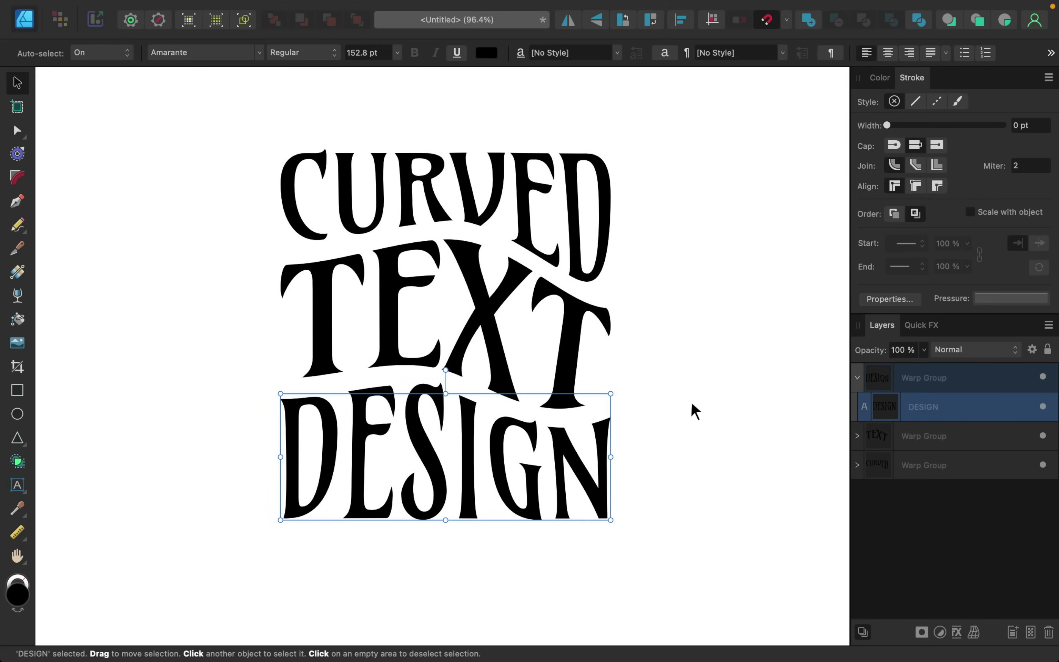
pyautogui.scroll(-3, 690, 398)
pyautogui.hscroll(2, 690, 398)
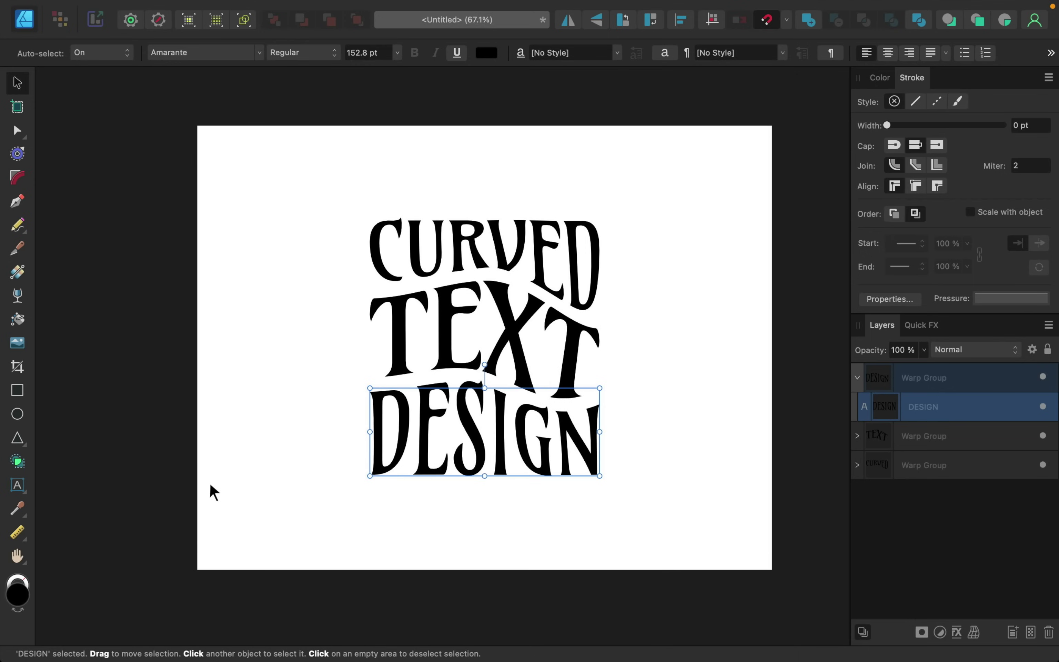
pyautogui.click(18, 389)
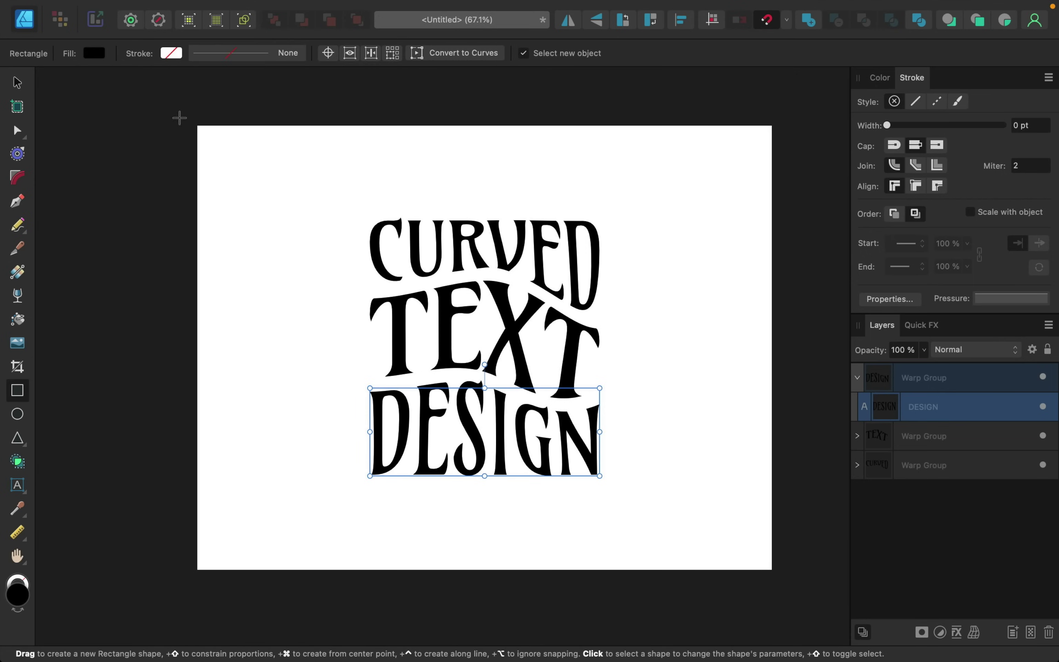
pyautogui.moveTo(179, 119); pyautogui.dragTo(779, 582)
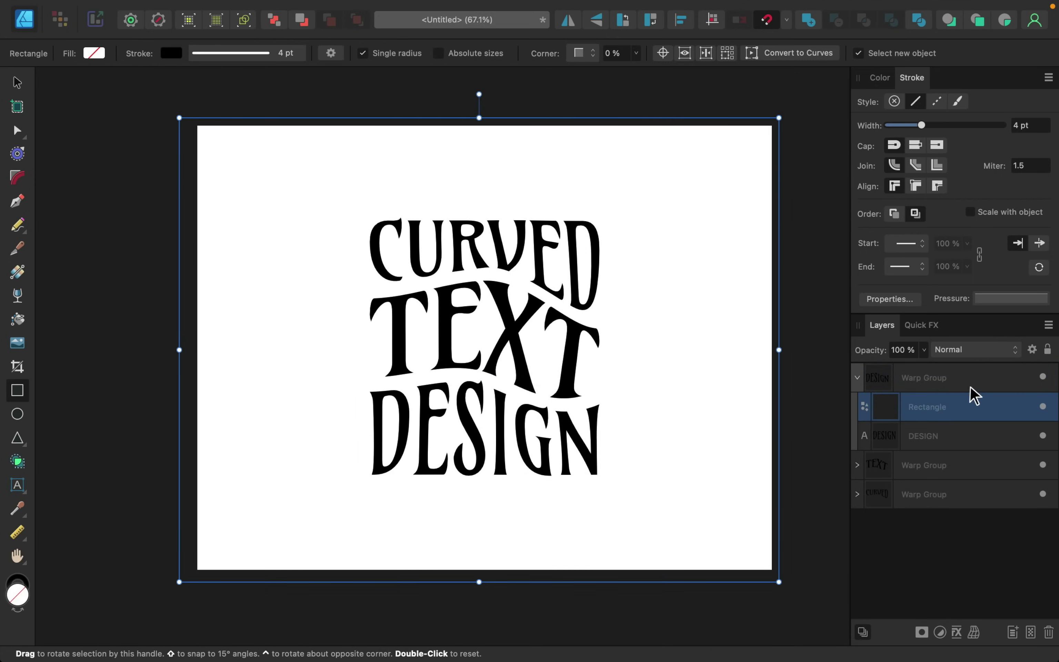
pyautogui.moveTo(931, 414); pyautogui.dragTo(924, 560)
pyautogui.click(880, 78)
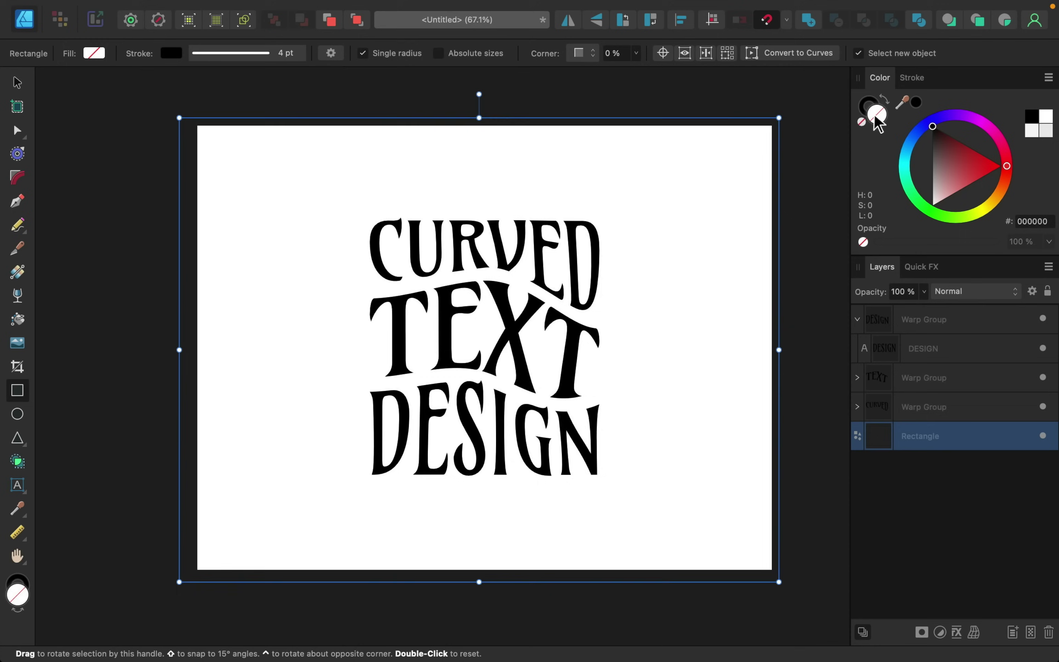
pyautogui.click(946, 196)
pyautogui.click(1002, 203)
# - Colour DESIGN rust-orange, TEXT orange and CURVED white, then fit the page in view
pyautogui.click(911, 355)
pyautogui.click(1007, 167)
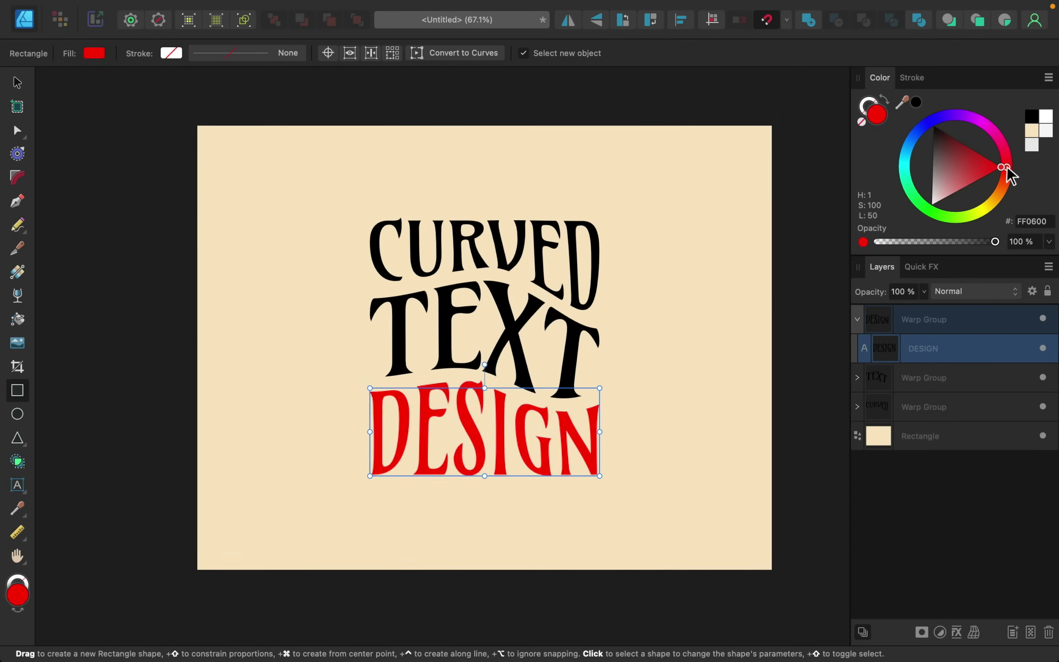
pyautogui.moveTo(1007, 167); pyautogui.dragTo(993, 198)
pyautogui.click(857, 378)
pyautogui.click(924, 403)
pyautogui.click(996, 201)
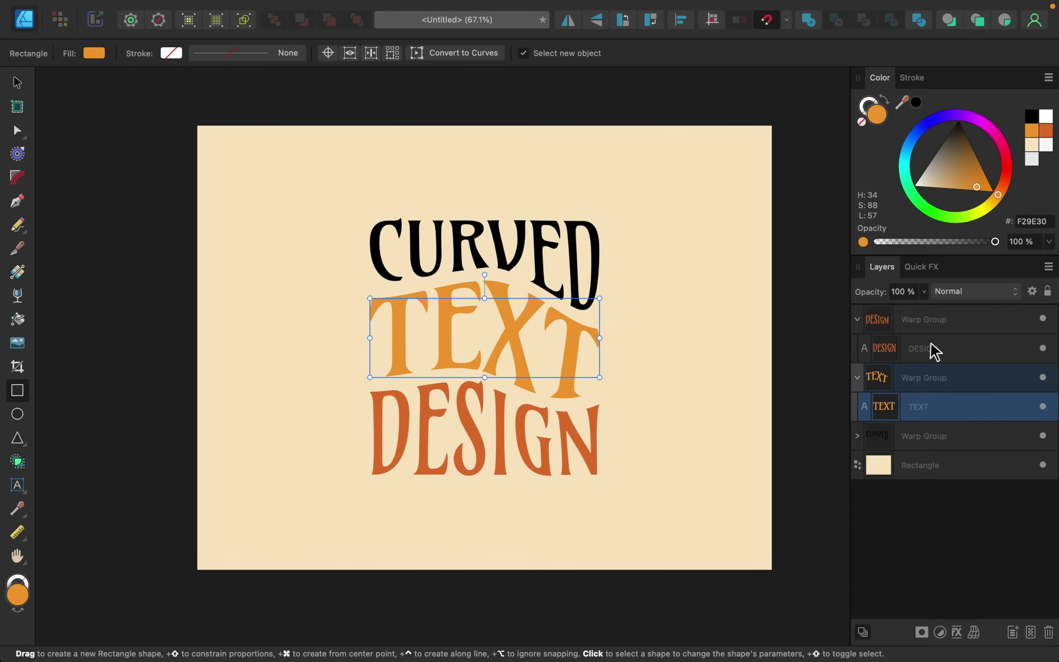
pyautogui.click(857, 436)
pyautogui.click(923, 465)
pyautogui.moveTo(934, 131); pyautogui.dragTo(923, 211)
pyautogui.click(900, 538)
pyautogui.press('super+0')
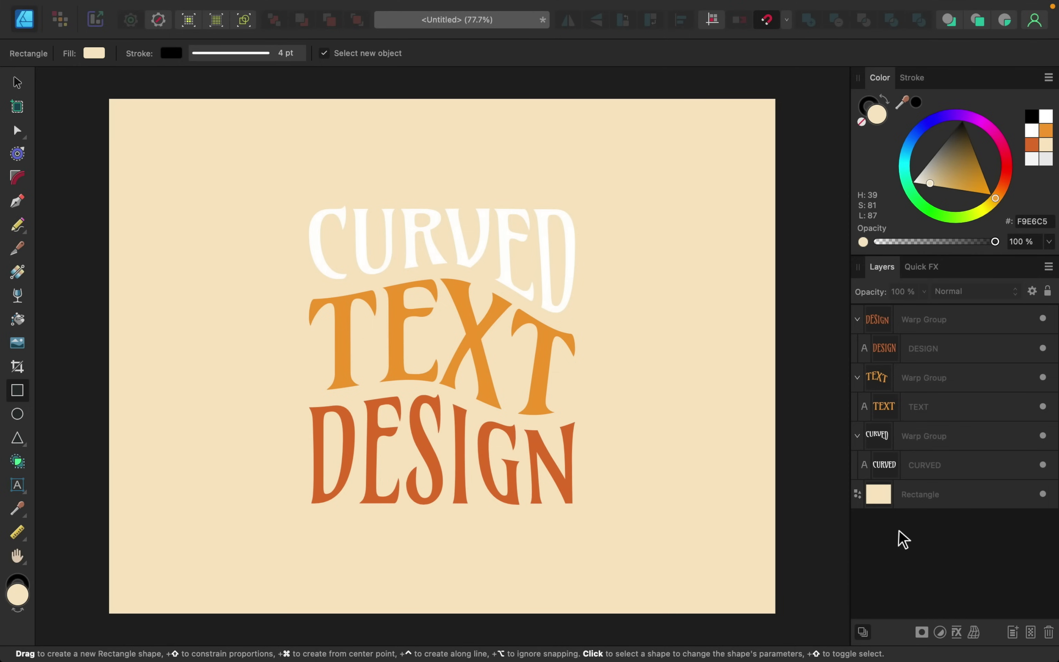